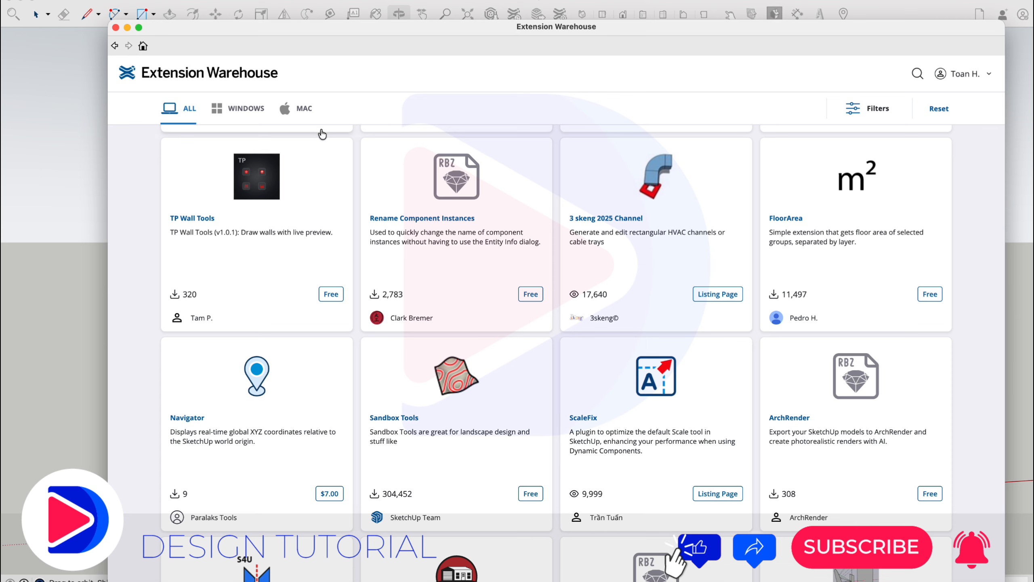
Filter the extensions to Mac and search the Architecture category for CleanUp³.
{"action": "left_click", "coordinate": [300, 117]}
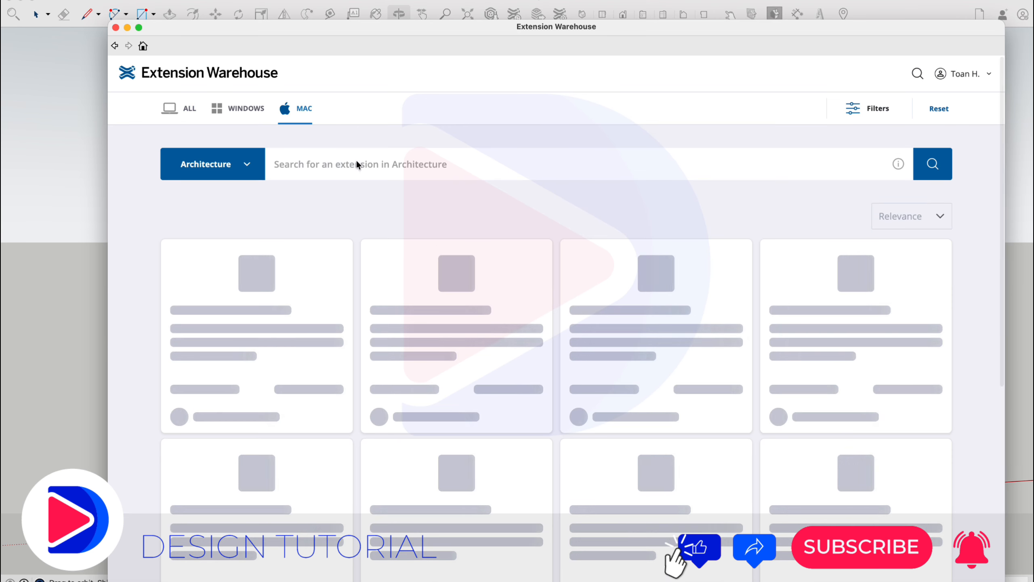
{"action": "left_click", "coordinate": [292, 160]}
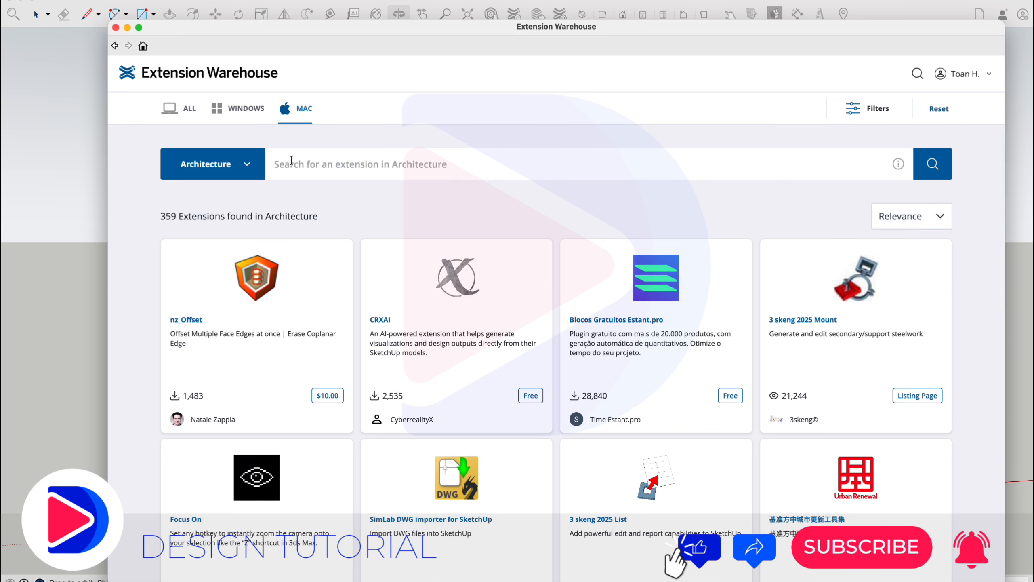
{"action": "type", "text": "▯CleanUp³"}
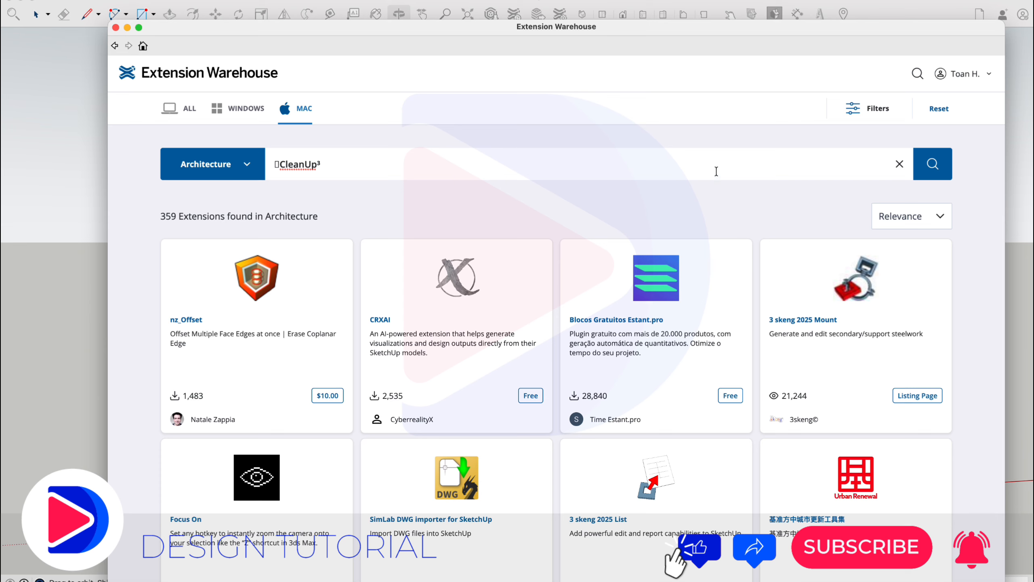
{"action": "left_click", "coordinate": [932, 164]}
{"action": "left_click", "coordinate": [281, 164]}
{"action": "key", "text": "BackSpace"}
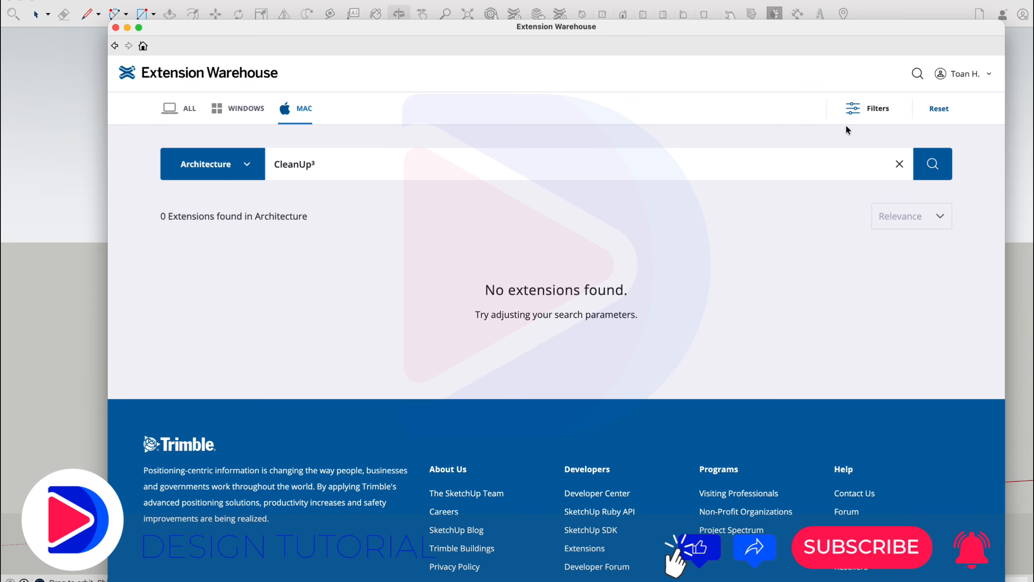
{"action": "left_click", "coordinate": [933, 165]}
{"action": "left_click", "coordinate": [931, 171]}
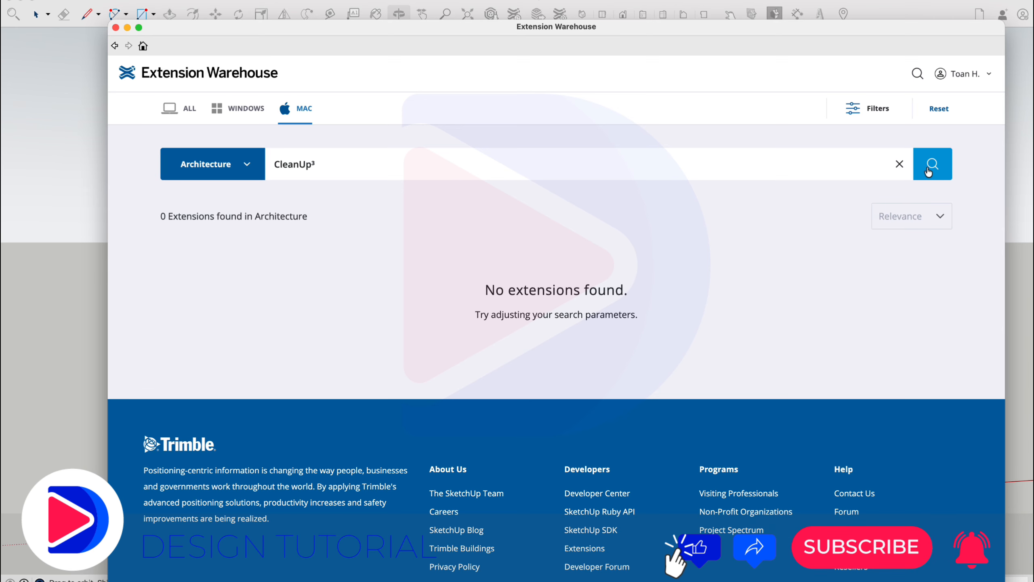
Widen the CleanUp³ search to All Categories.
{"action": "left_click", "coordinate": [222, 167]}
{"action": "left_click", "coordinate": [179, 193]}
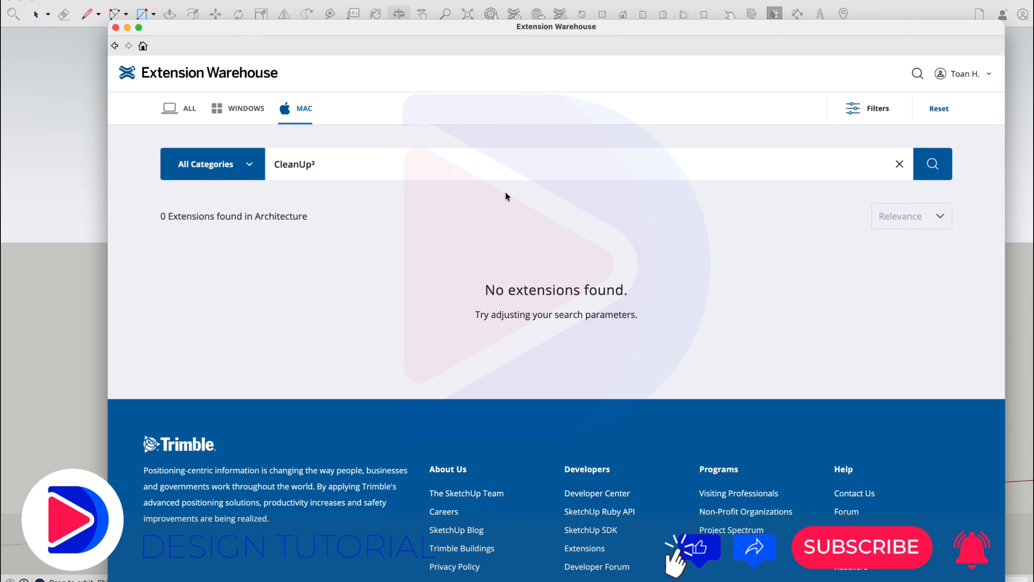
{"action": "left_click", "coordinate": [933, 168]}
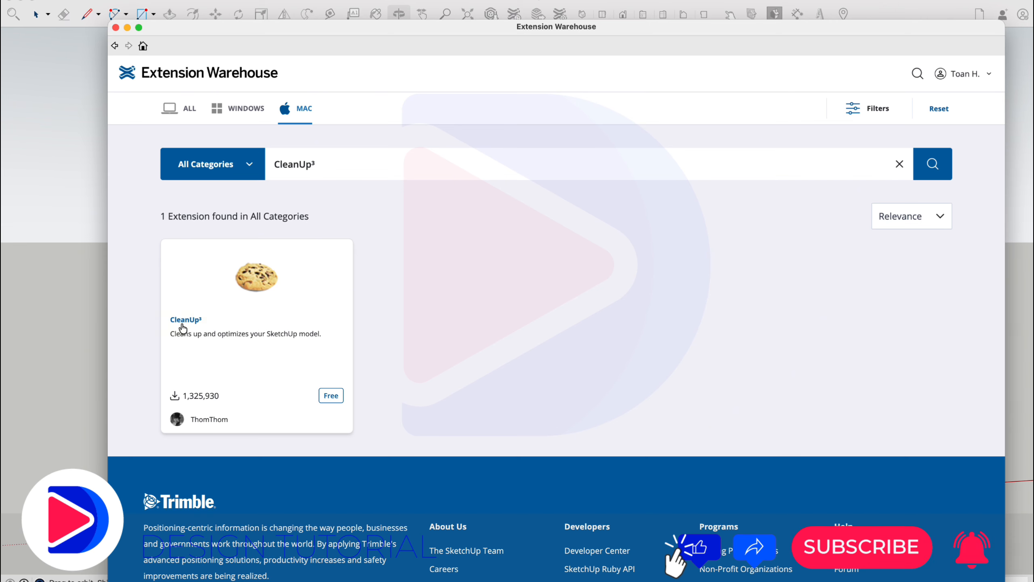
Install the free CleanUp³ extension by ThomThom, granting it file system access.
{"action": "left_click", "coordinate": [331, 395]}
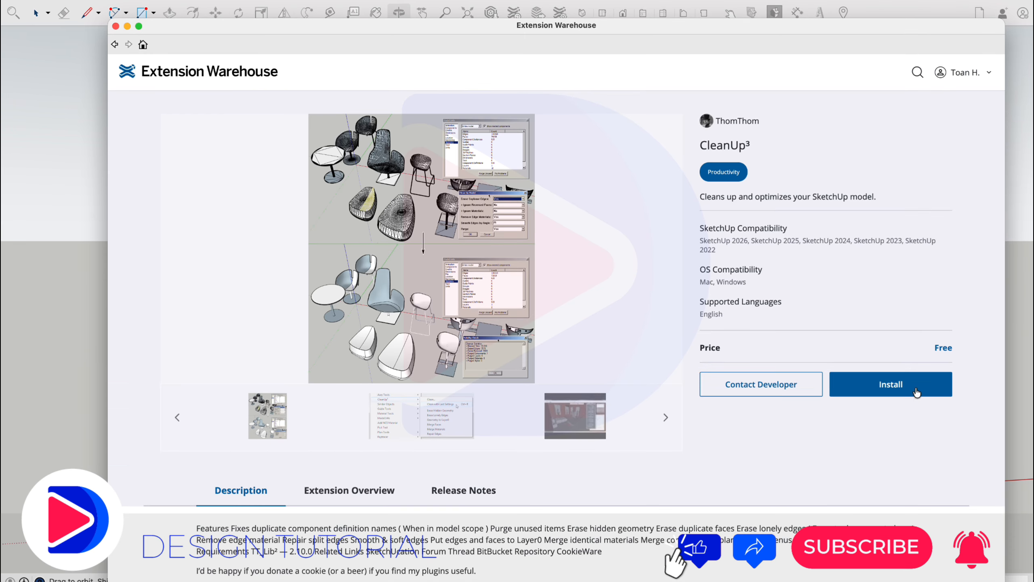
{"action": "left_click", "coordinate": [907, 388]}
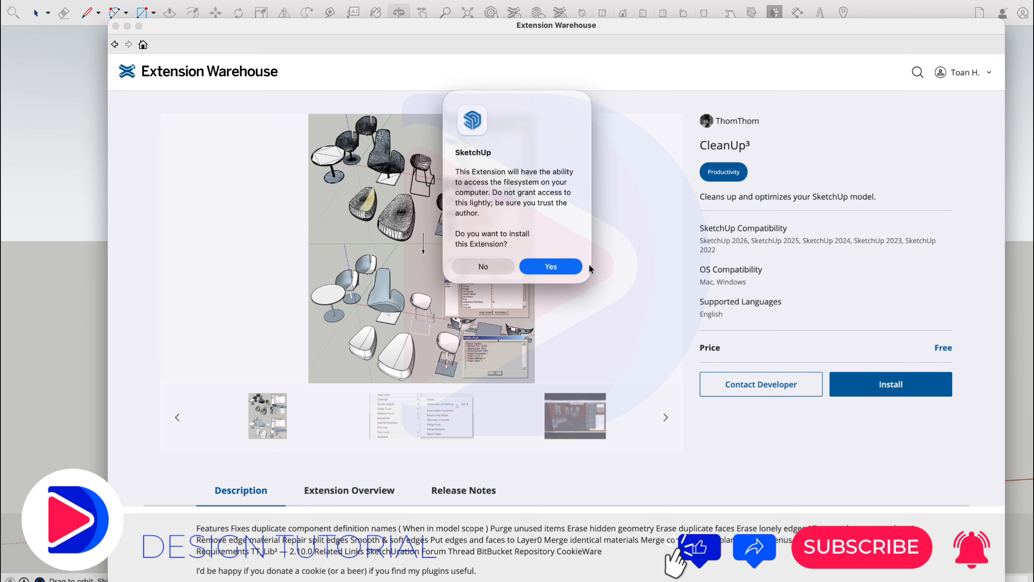
{"action": "left_click", "coordinate": [550, 268]}
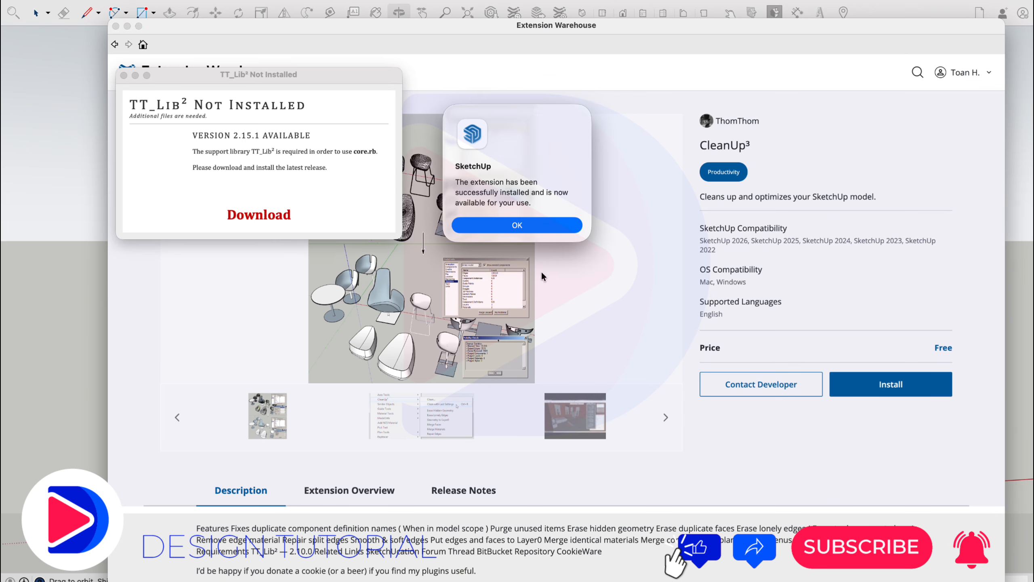
{"action": "left_click", "coordinate": [517, 226]}
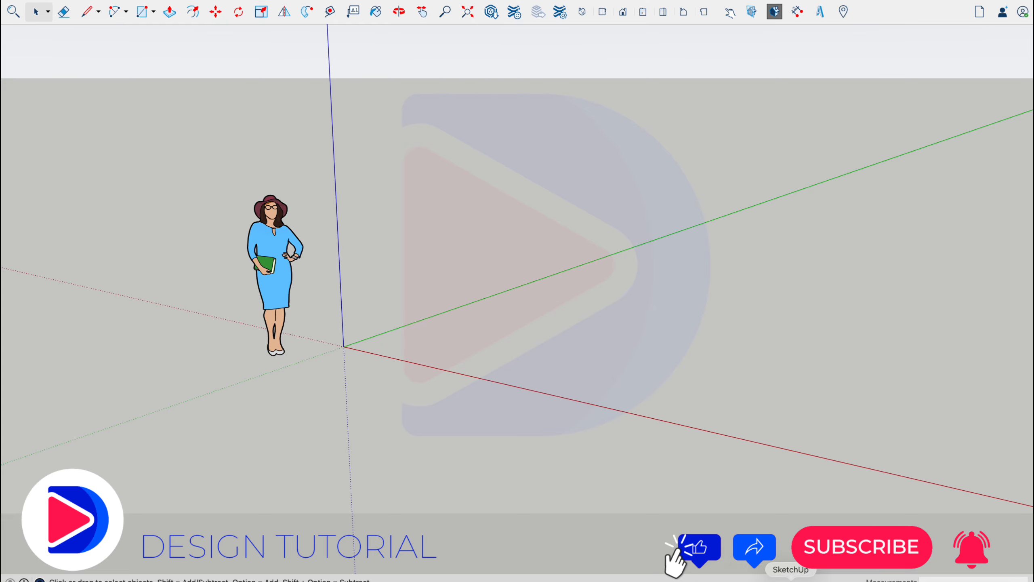
Switch to the WPS document and copy the name Selection Toys from the recommended plugin list.
{"action": "left_click", "coordinate": [764, 580]}
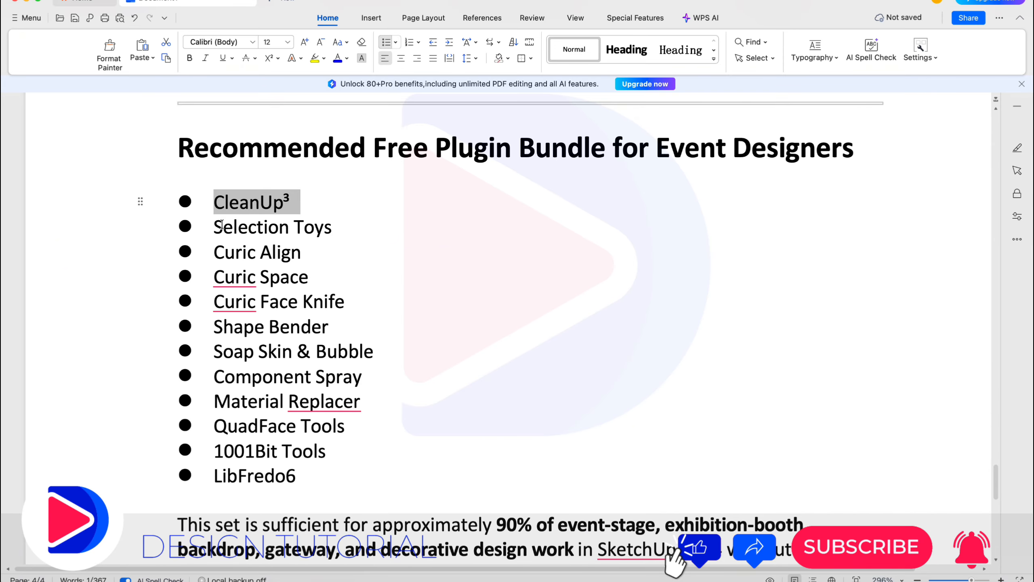
{"action": "left_click_drag", "start_coordinate": [216, 227], "coordinate": [338, 229]}
{"action": "key", "text": "super+c"}
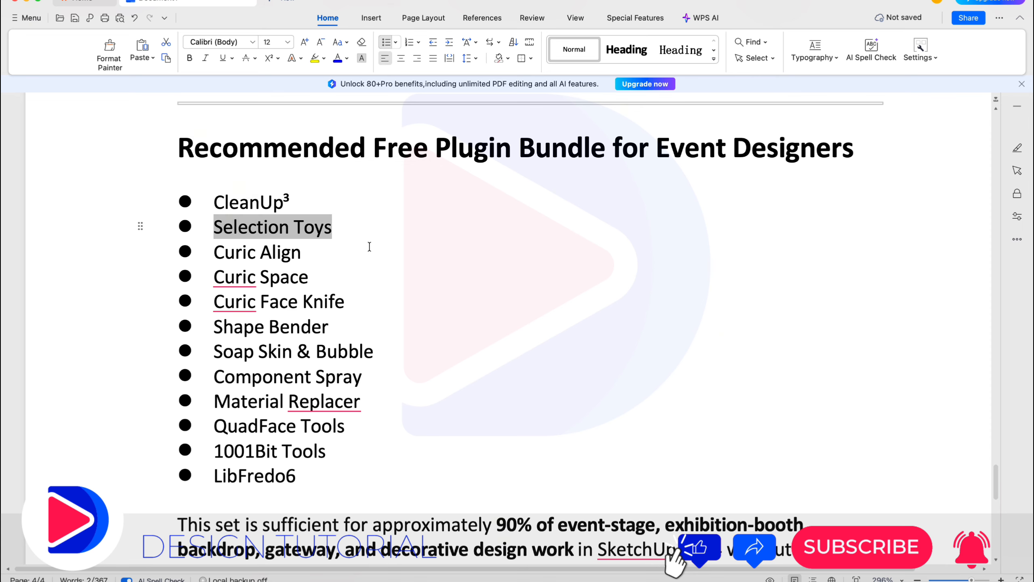
{"action": "key", "text": "super+Tab"}
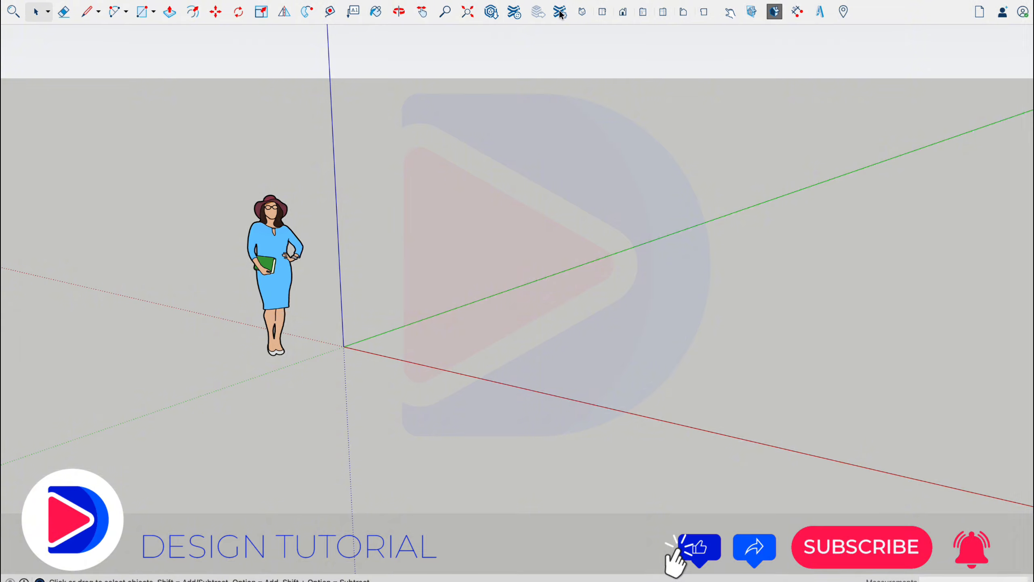
Open the Extension Warehouse in SketchUp and search all categories for Selection Toys.
{"action": "left_click", "coordinate": [513, 14]}
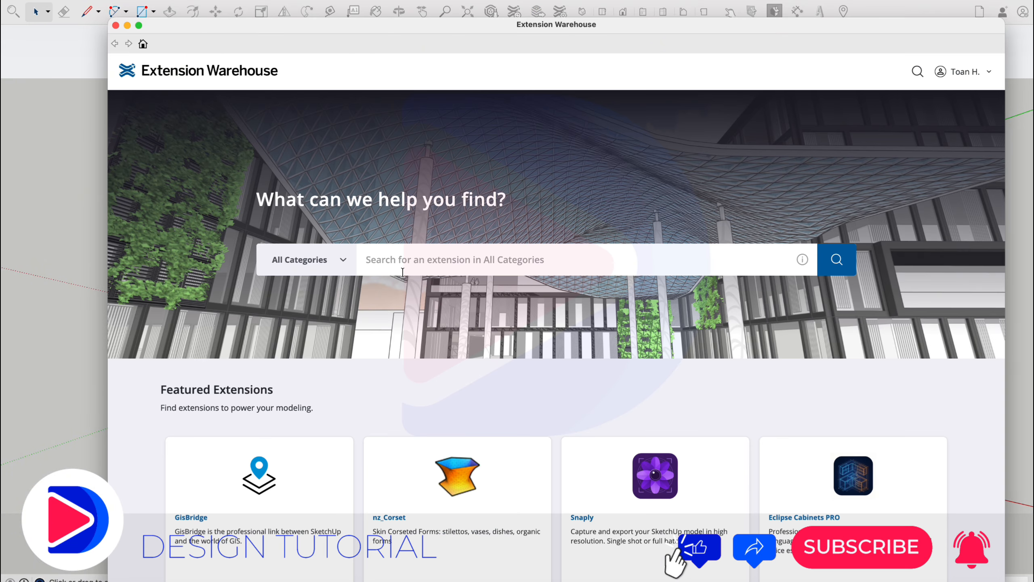
{"action": "left_click", "coordinate": [409, 262]}
{"action": "key", "text": "super+v"}
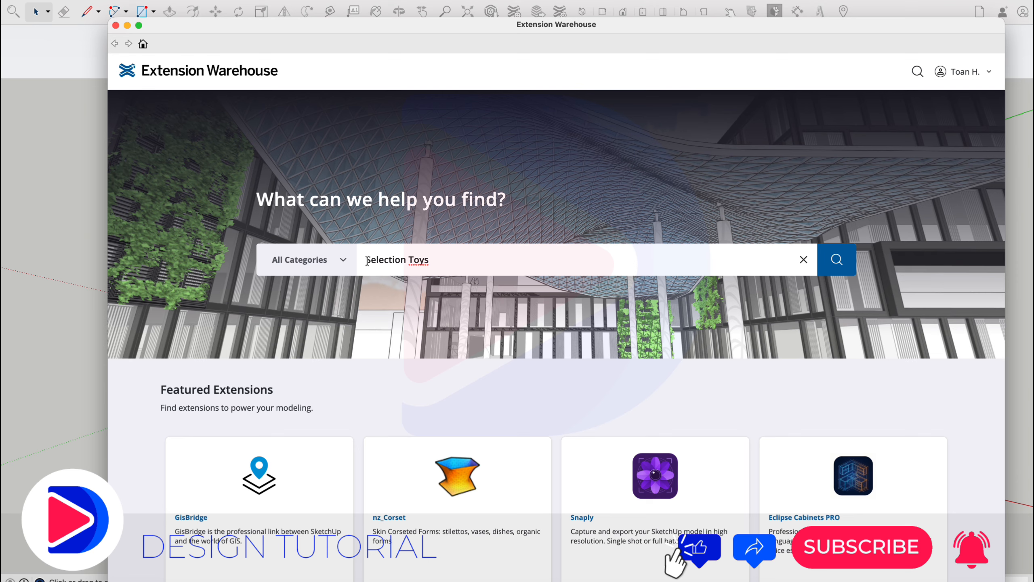
{"action": "left_click", "coordinate": [830, 261]}
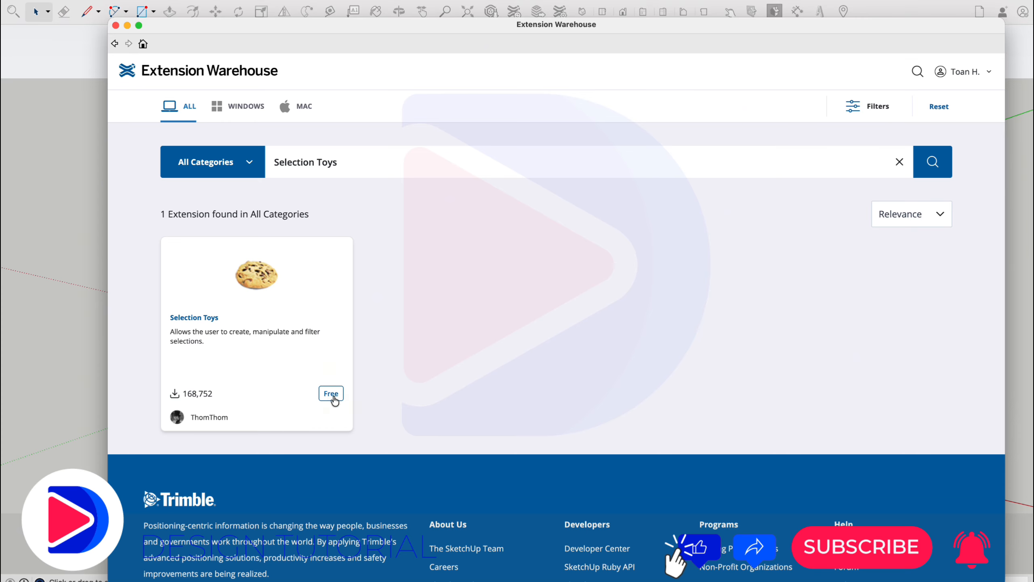
Install the free Selection Toys extension, granting it file system access.
{"action": "left_click", "coordinate": [334, 396]}
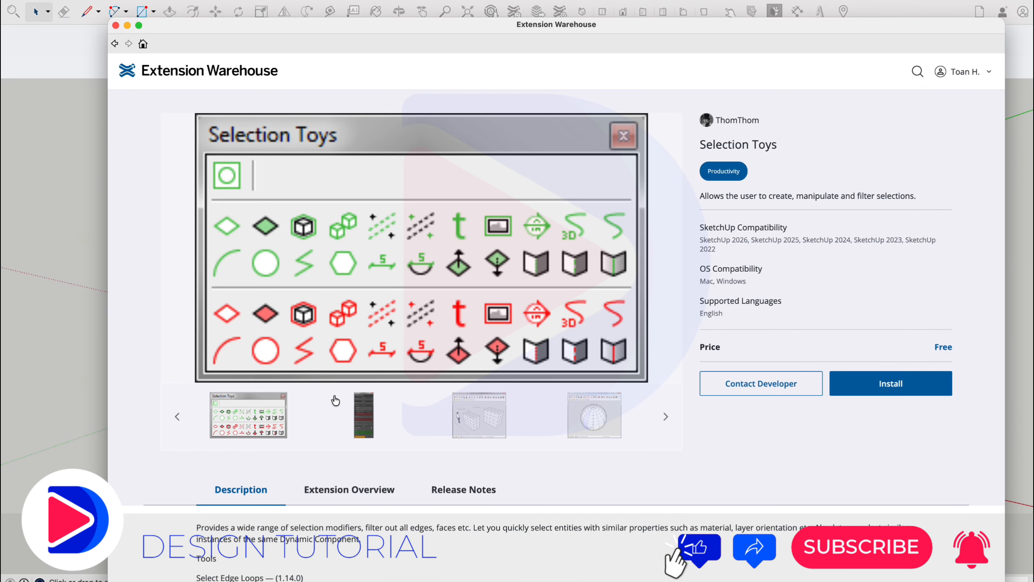
{"action": "left_click", "coordinate": [892, 387]}
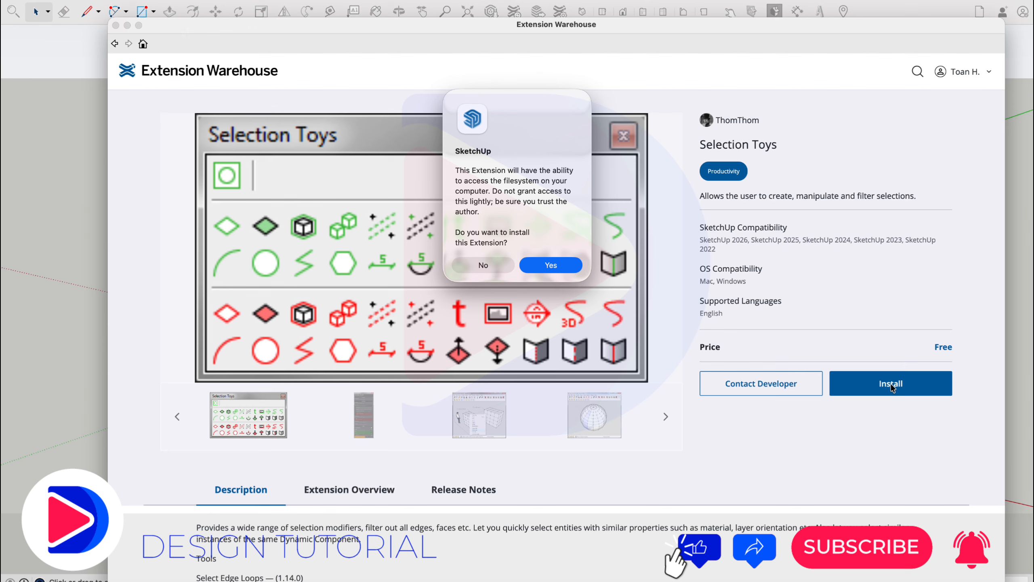
{"action": "left_click", "coordinate": [552, 265]}
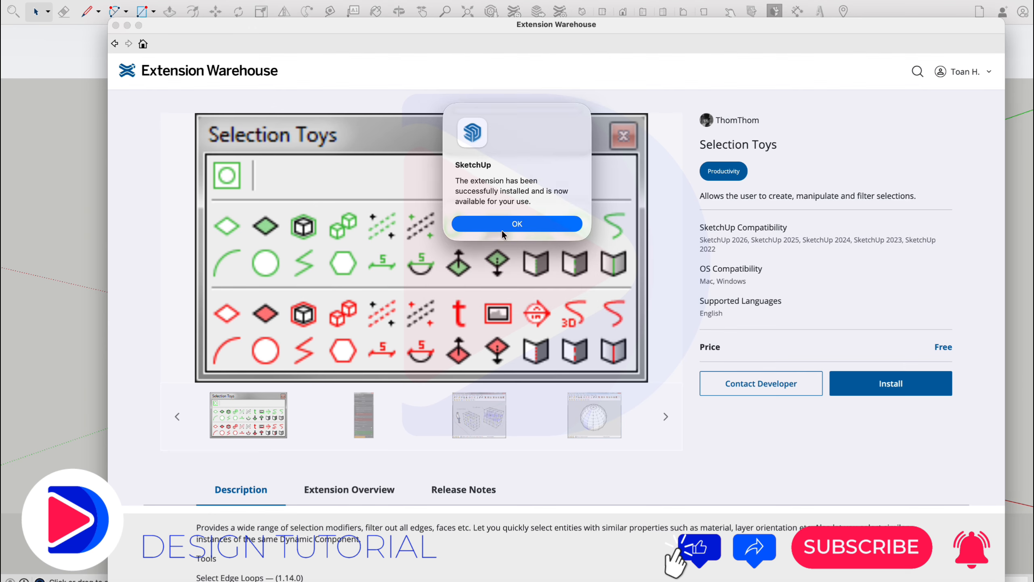
{"action": "left_click", "coordinate": [497, 226]}
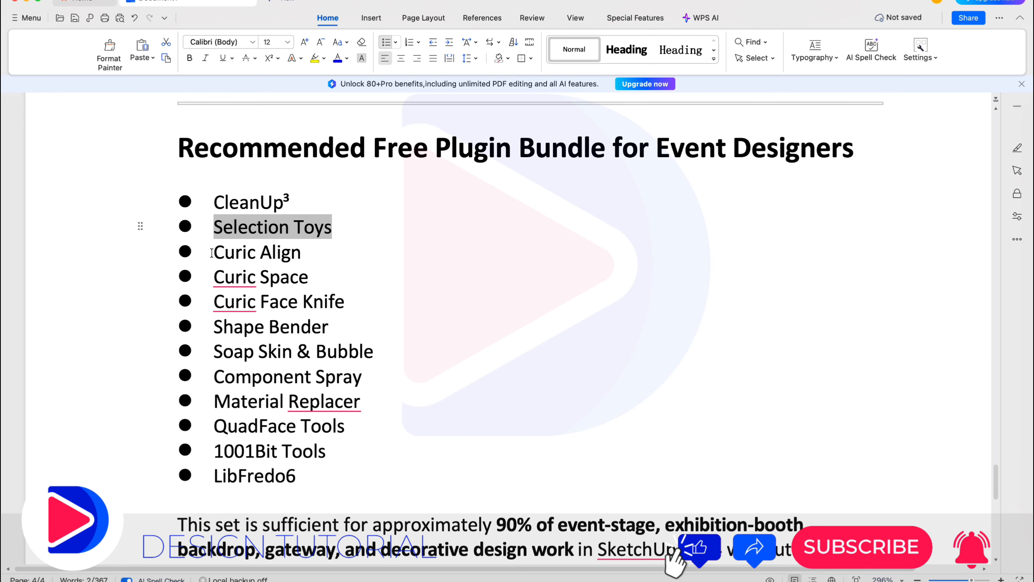
Copy Curic Align from the WPS plugin list and search all categories of SketchUp's Extension Warehouse for it.
{"action": "left_click_drag", "start_coordinate": [211, 253], "coordinate": [314, 253]}
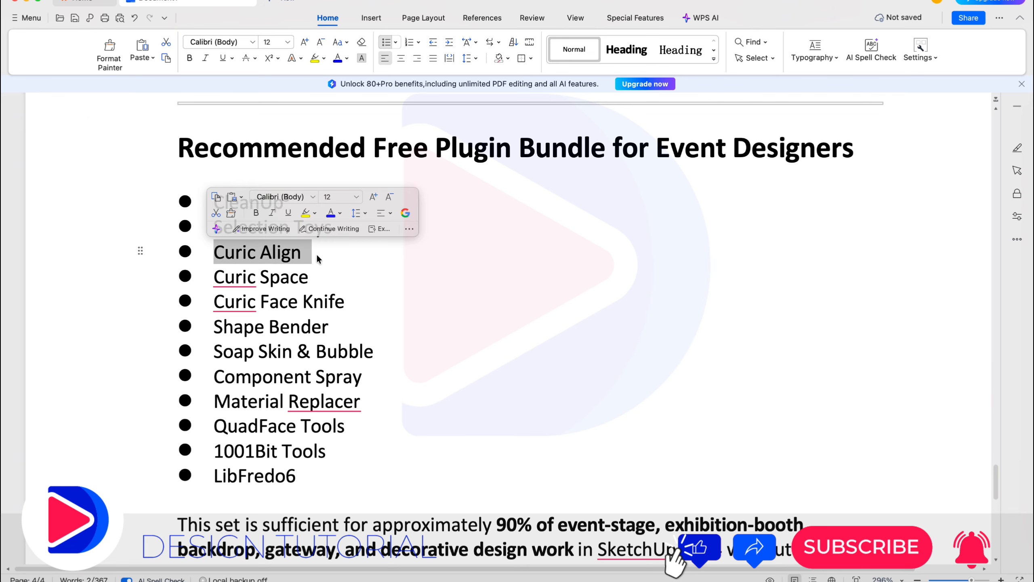
{"action": "key", "text": "super+Tab"}
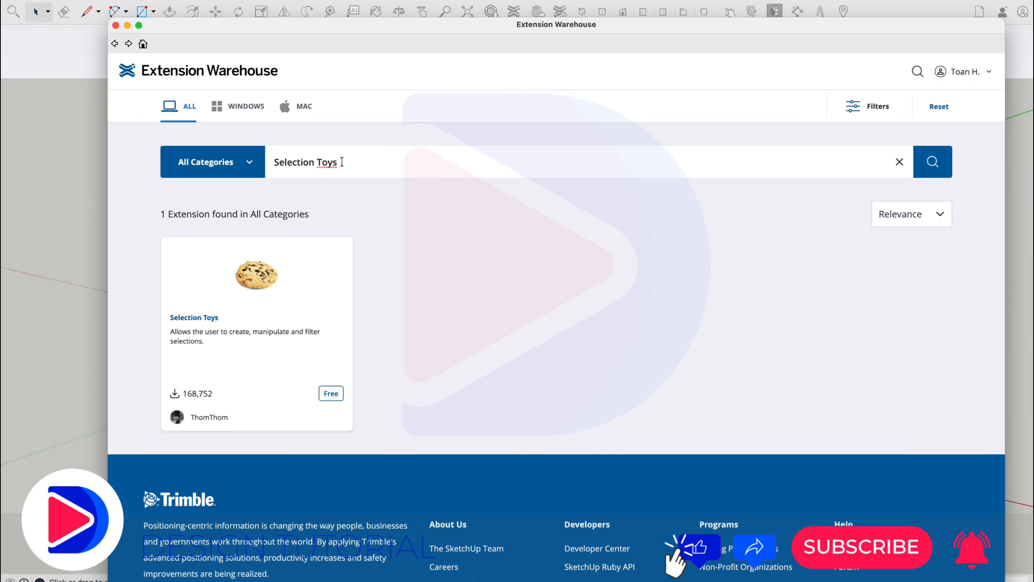
{"action": "left_click_drag", "start_coordinate": [371, 163], "coordinate": [247, 161]}
{"action": "type", "text": "Curic Align"}
{"action": "left_click", "coordinate": [284, 163]}
{"action": "key", "text": "BackSpace"}
{"action": "left_click", "coordinate": [933, 162]}
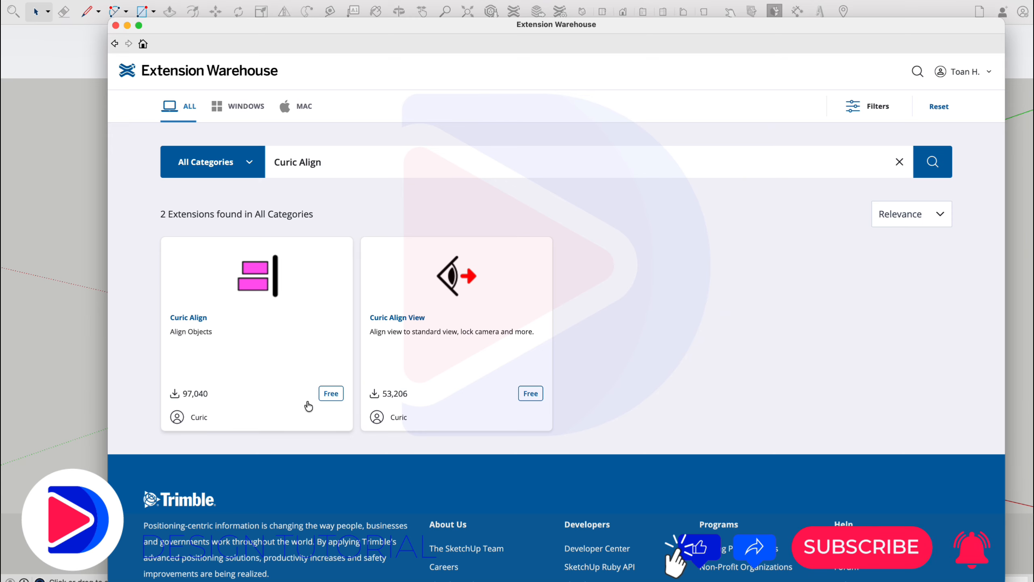
Install the free Curic Align extension, proceeding despite its compatibility marking and granting file system access.
{"action": "left_click", "coordinate": [331, 393]}
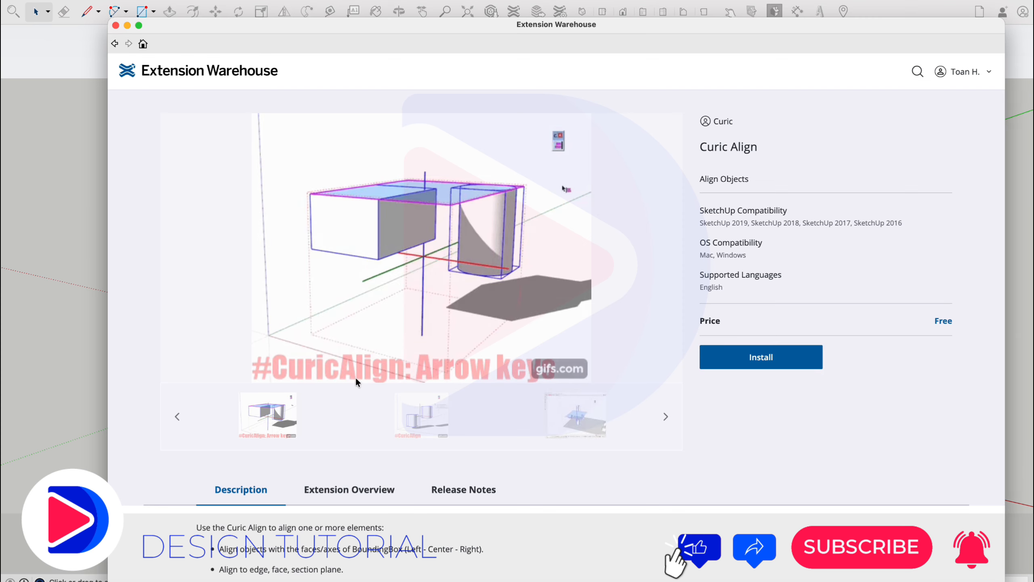
{"action": "left_click", "coordinate": [763, 358]}
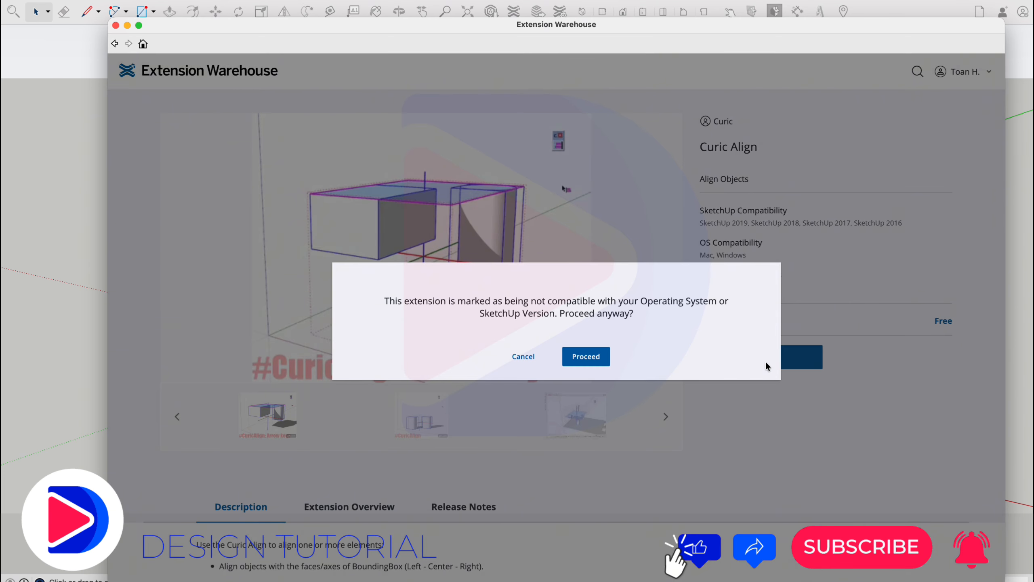
{"action": "left_click", "coordinate": [580, 357]}
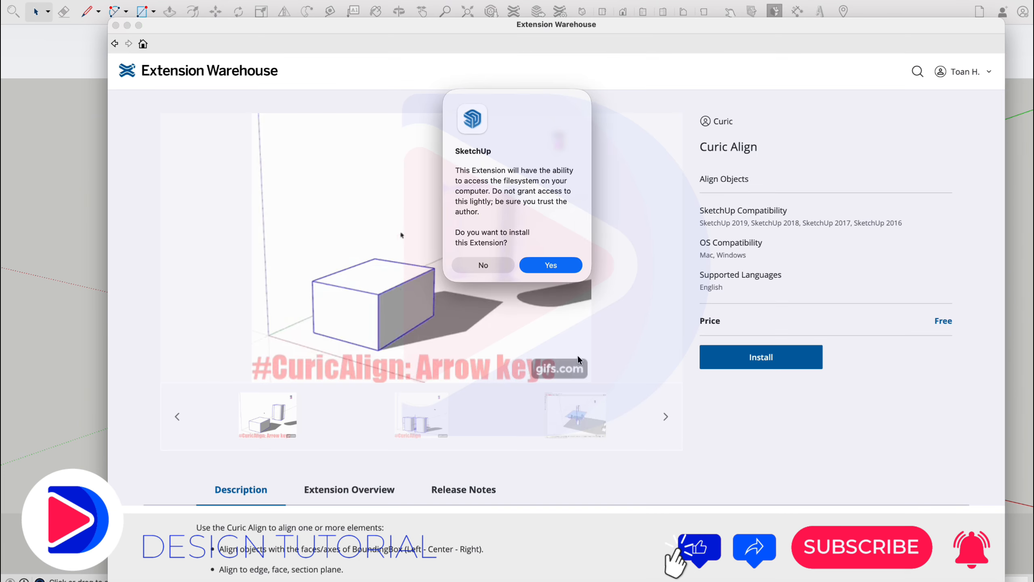
{"action": "left_click", "coordinate": [545, 265]}
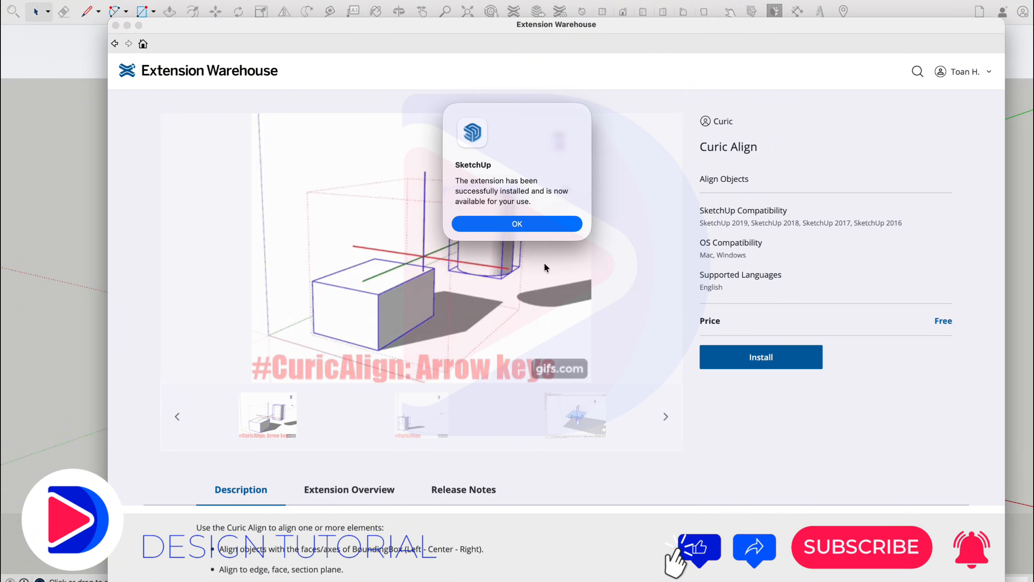
{"action": "left_click", "coordinate": [504, 224]}
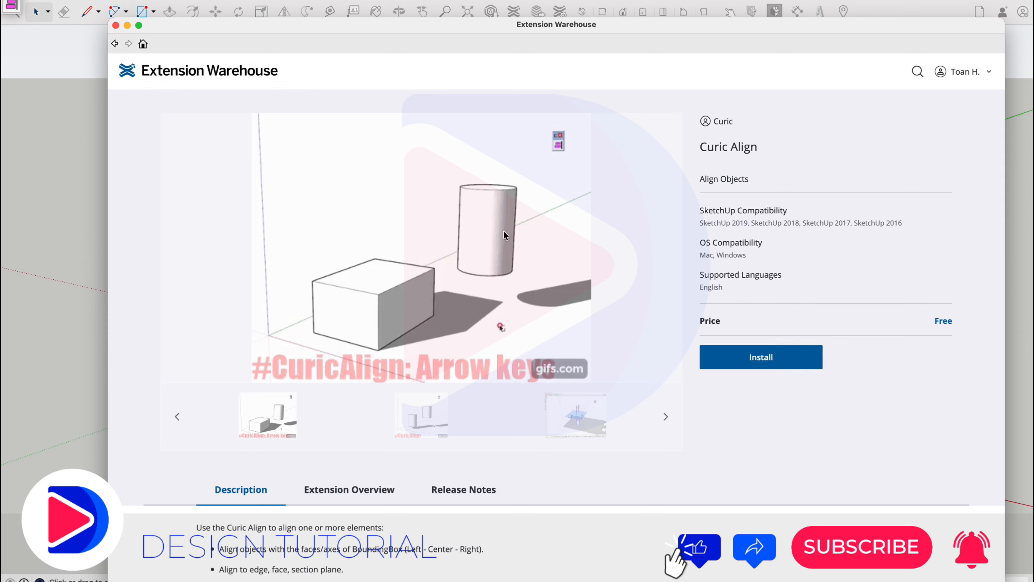
Install the free Curic Align View extension from the same search results, accepting the compatibility and file access prompts.
{"action": "left_click", "coordinate": [115, 44]}
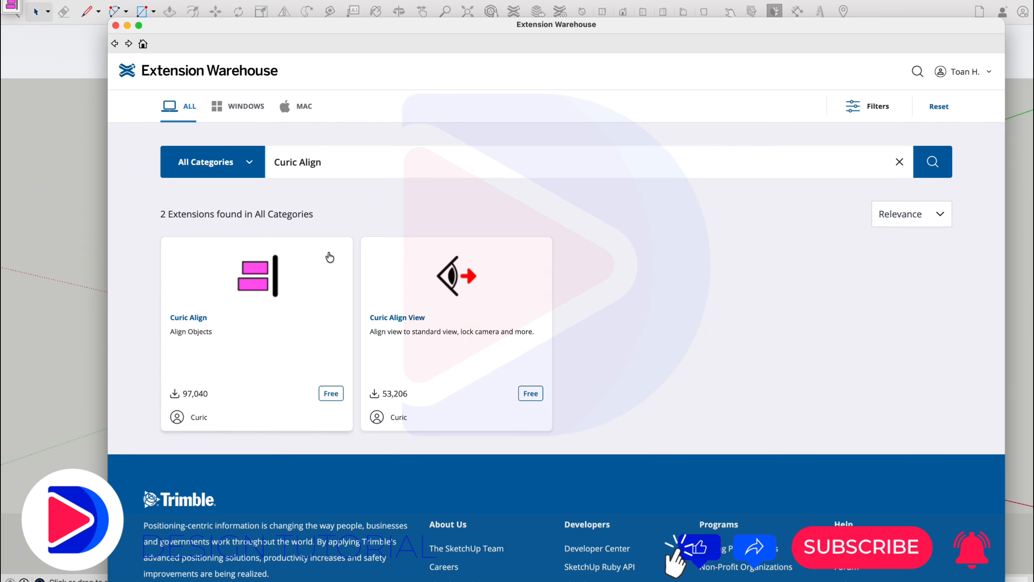
{"action": "left_click", "coordinate": [520, 395]}
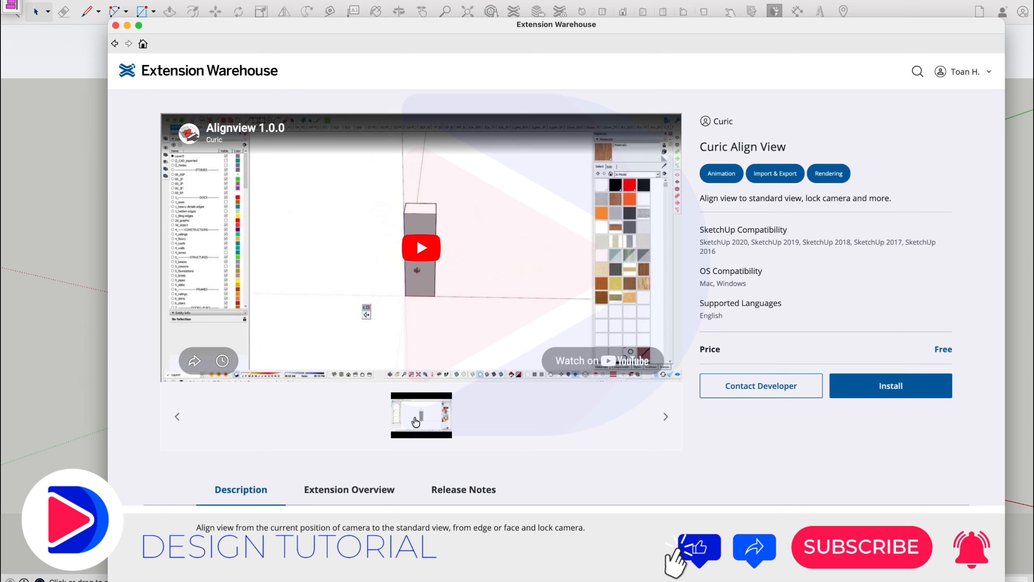
{"action": "left_click", "coordinate": [896, 387]}
{"action": "left_click", "coordinate": [585, 358]}
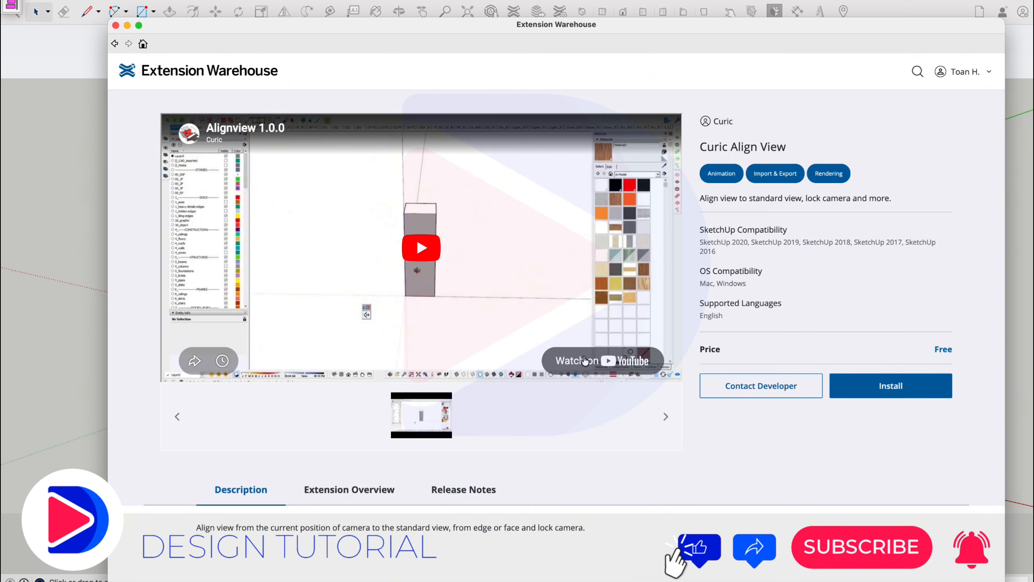
{"action": "left_click", "coordinate": [546, 264]}
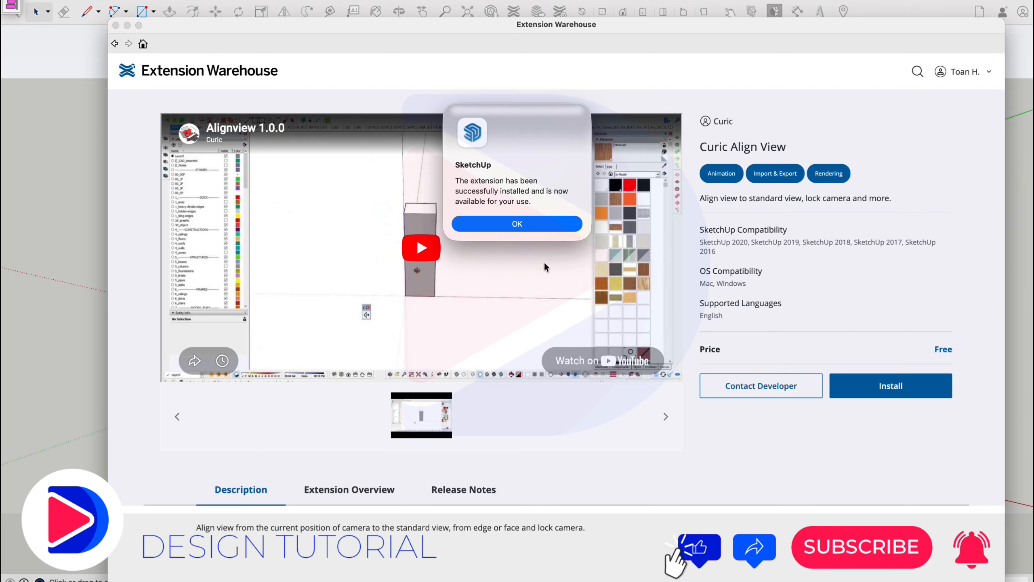
{"action": "left_click", "coordinate": [495, 228]}
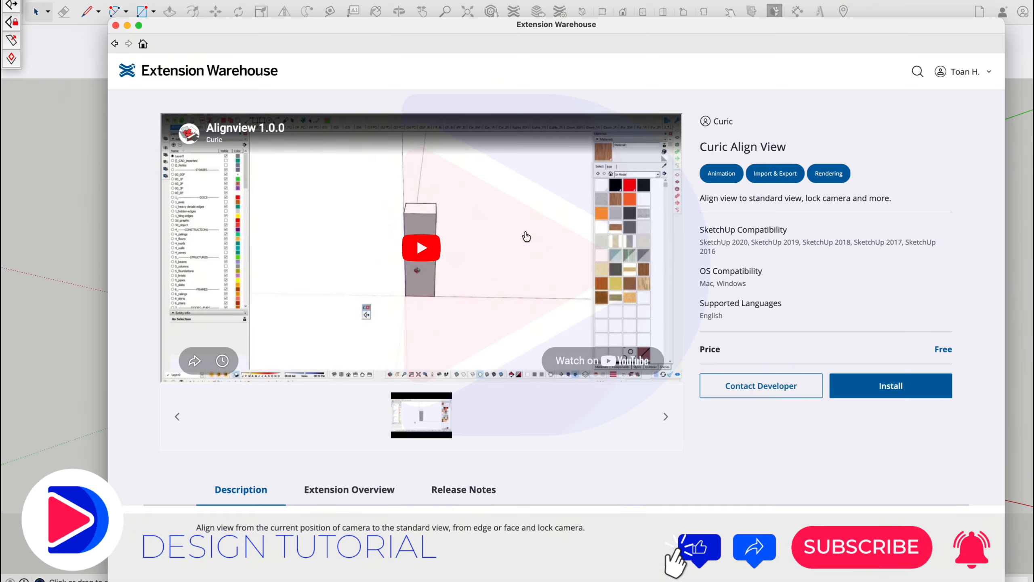
{"action": "left_click", "coordinate": [112, 44]}
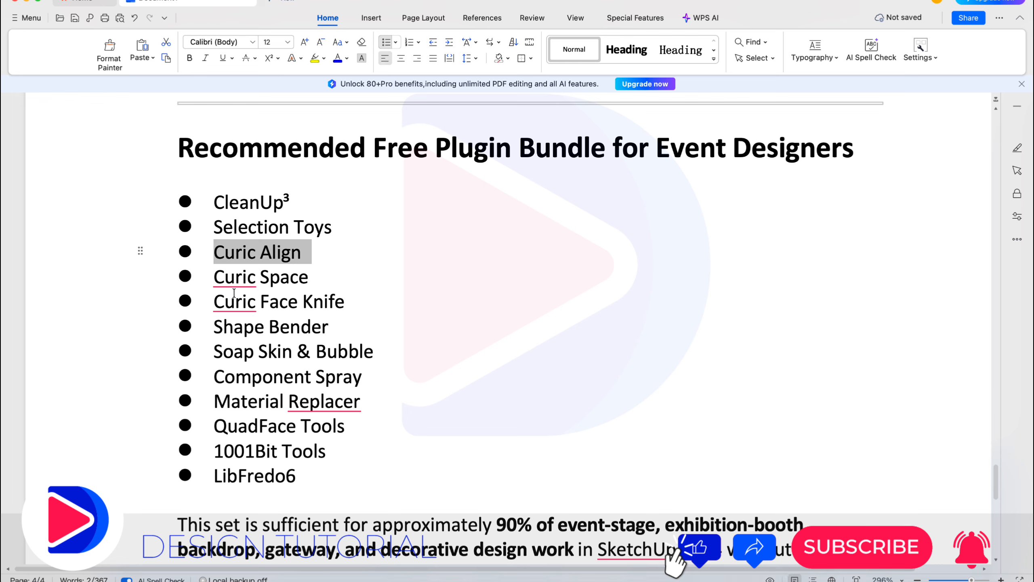
Copy the plugin name Curic Space from the recommended plugin list in the document.
{"action": "left_click", "coordinate": [221, 279]}
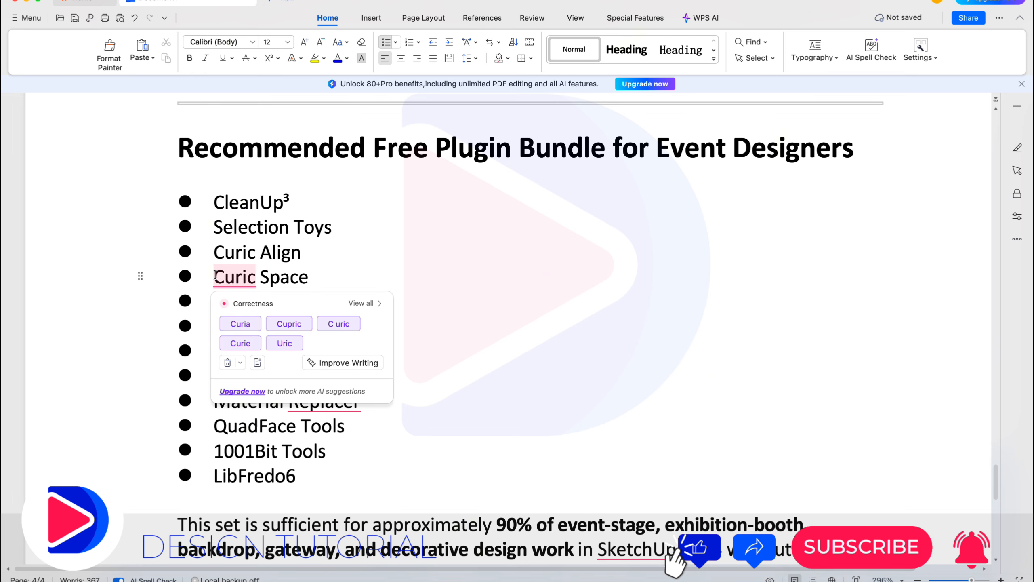
{"action": "left_click_drag", "start_coordinate": [215, 277], "coordinate": [319, 278]}
{"action": "key", "text": "super+c"}
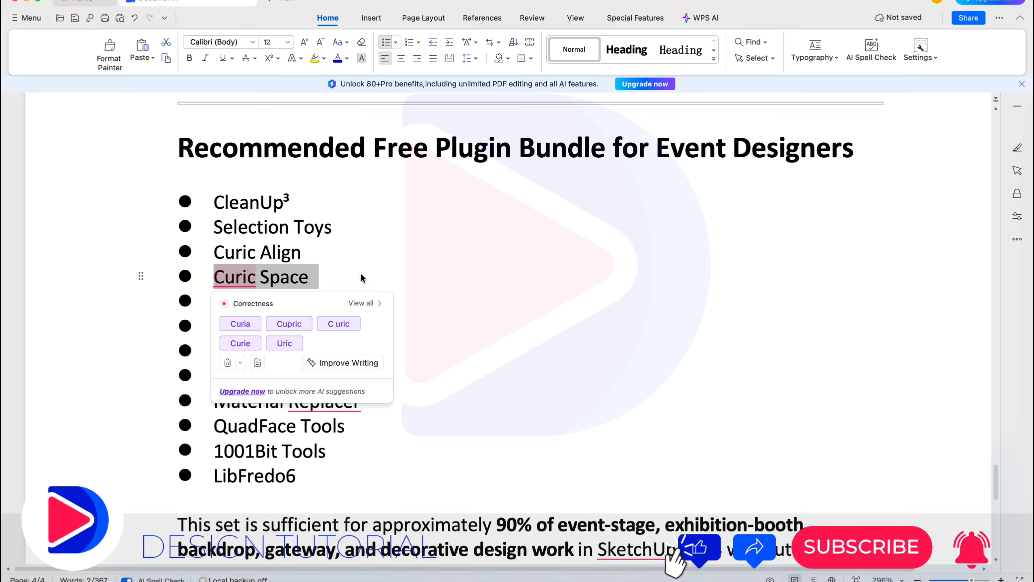
{"action": "left_click", "coordinate": [371, 268]}
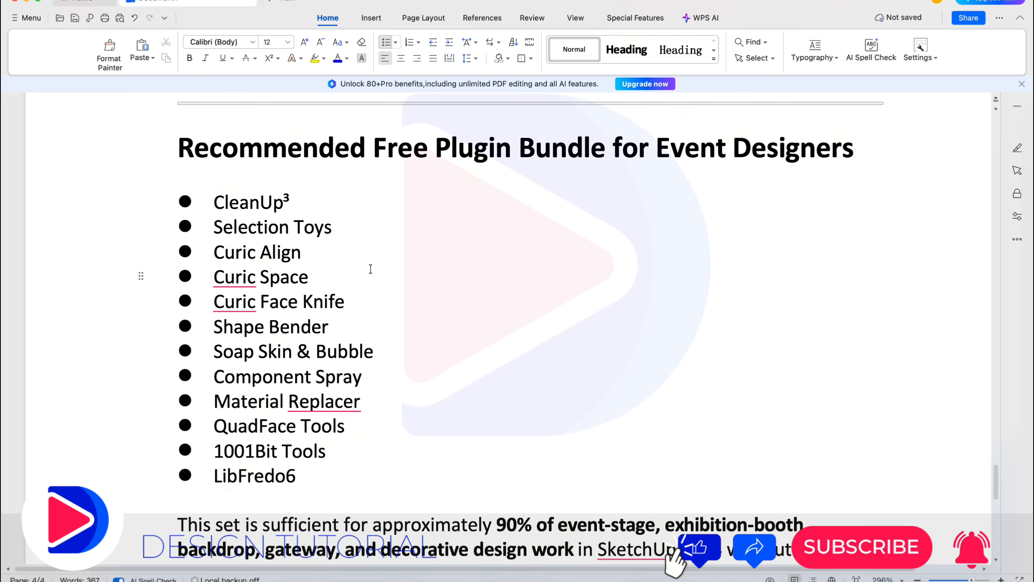
Switch to SketchUp's Extension Warehouse and search all categories for the copied name Curic Space.
{"action": "key", "text": "super+Tab"}
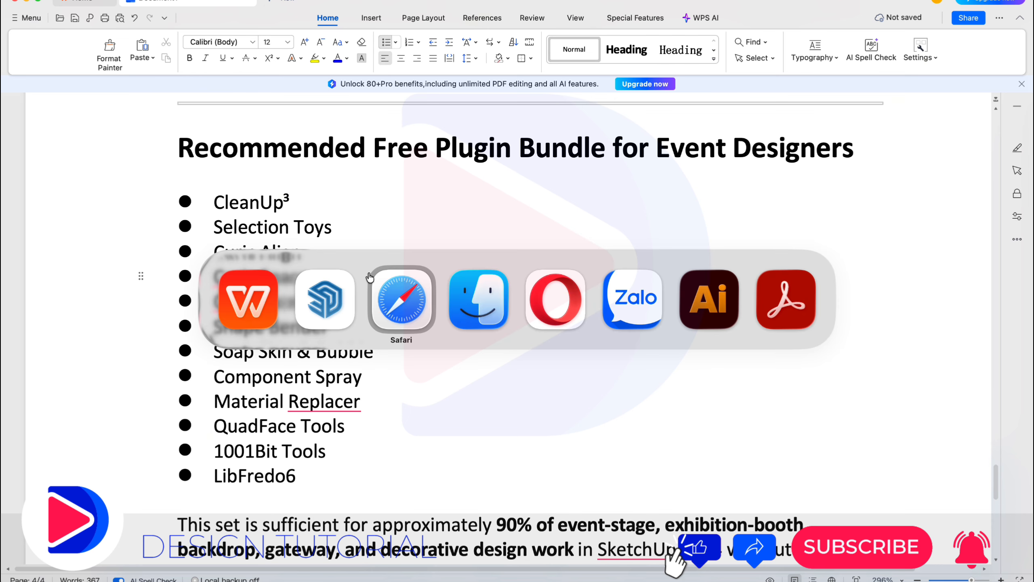
{"action": "key", "text": "super+Tab"}
{"action": "key", "text": "super+Tab"}
{"action": "key", "text": "super+Tab"}
{"action": "key", "text": "super+Tab"}
{"action": "key", "text": "super+Tab"}
{"action": "key", "text": "super+Tab"}
{"action": "key", "text": "super+Tab"}
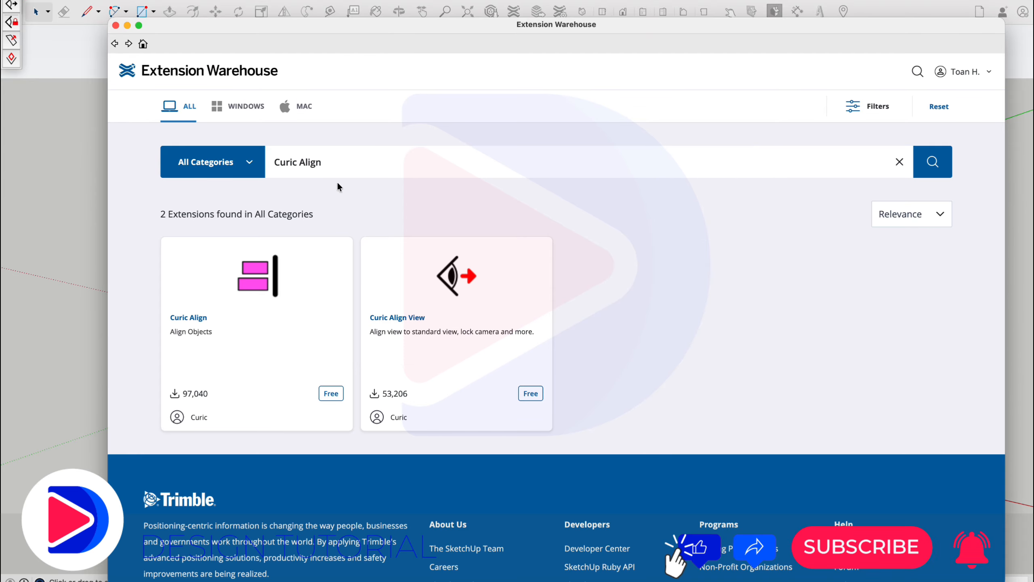
{"action": "left_click_drag", "start_coordinate": [323, 162], "coordinate": [272, 162]}
{"action": "key", "text": "super+v"}
{"action": "left_click", "coordinate": [932, 163]}
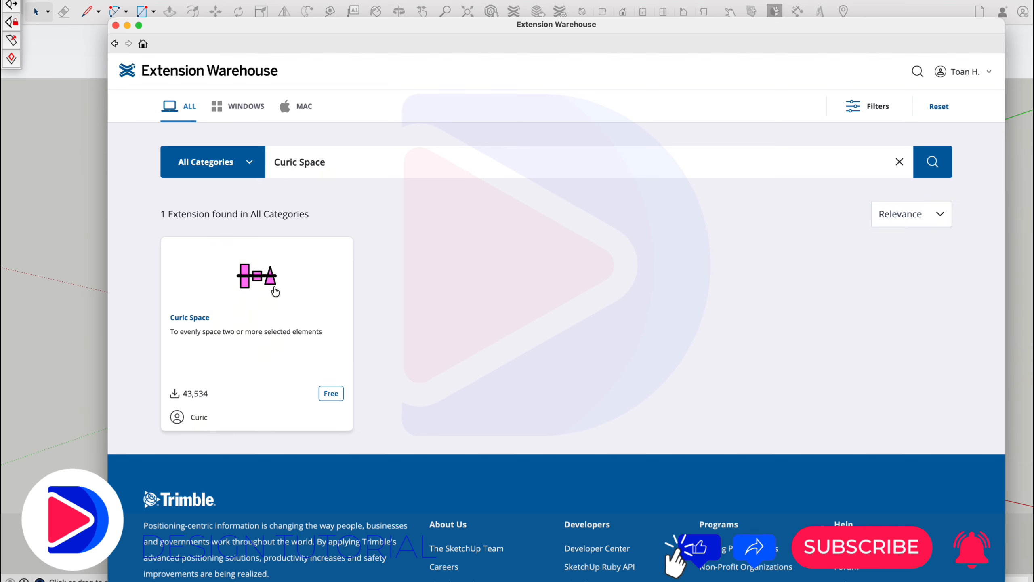
Install the free Curic Space extension, proceeding despite its compatibility marking and granting file system access.
{"action": "left_click", "coordinate": [330, 394]}
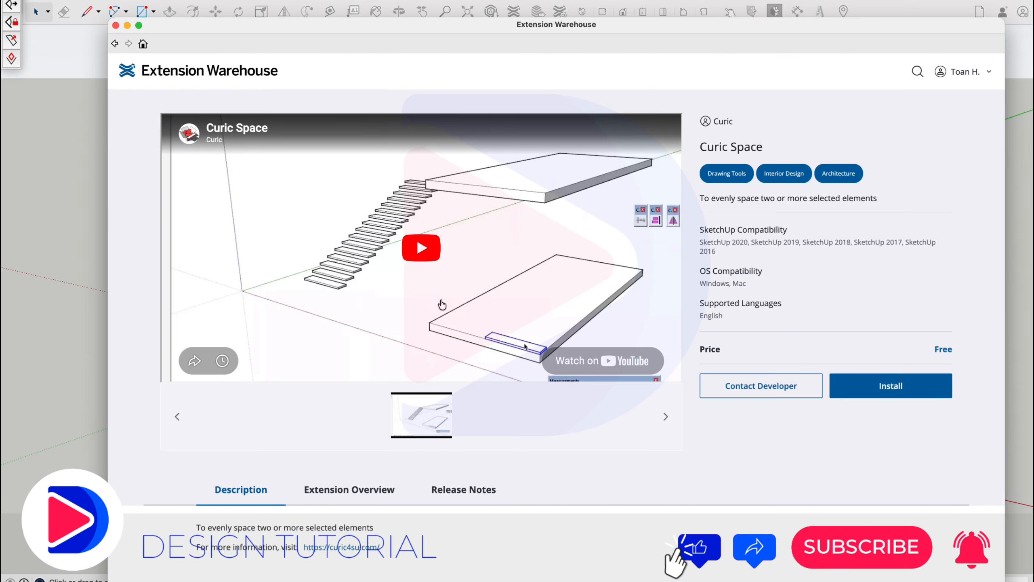
{"action": "left_click", "coordinate": [877, 390]}
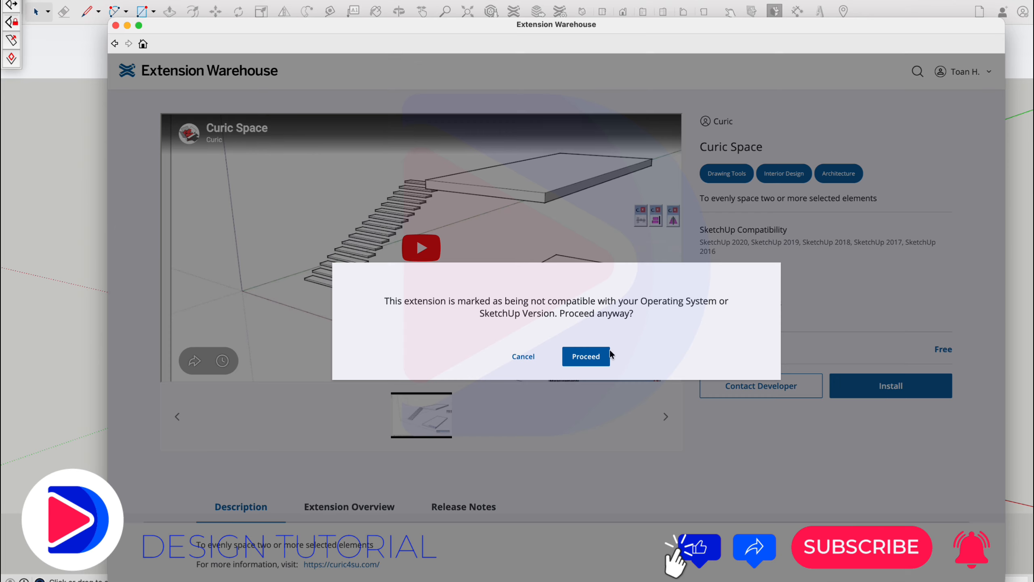
{"action": "left_click", "coordinate": [594, 358]}
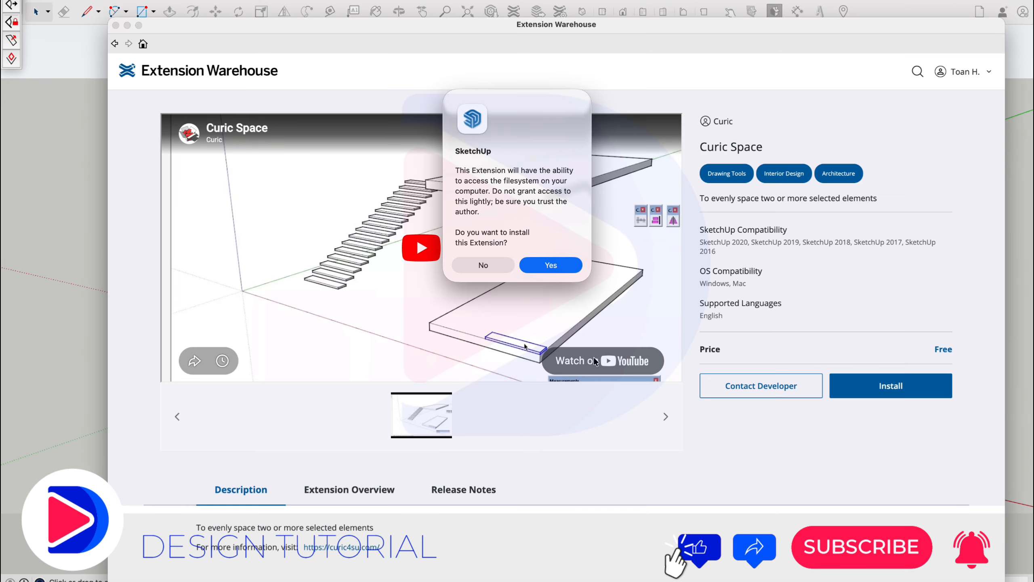
{"action": "left_click", "coordinate": [544, 261]}
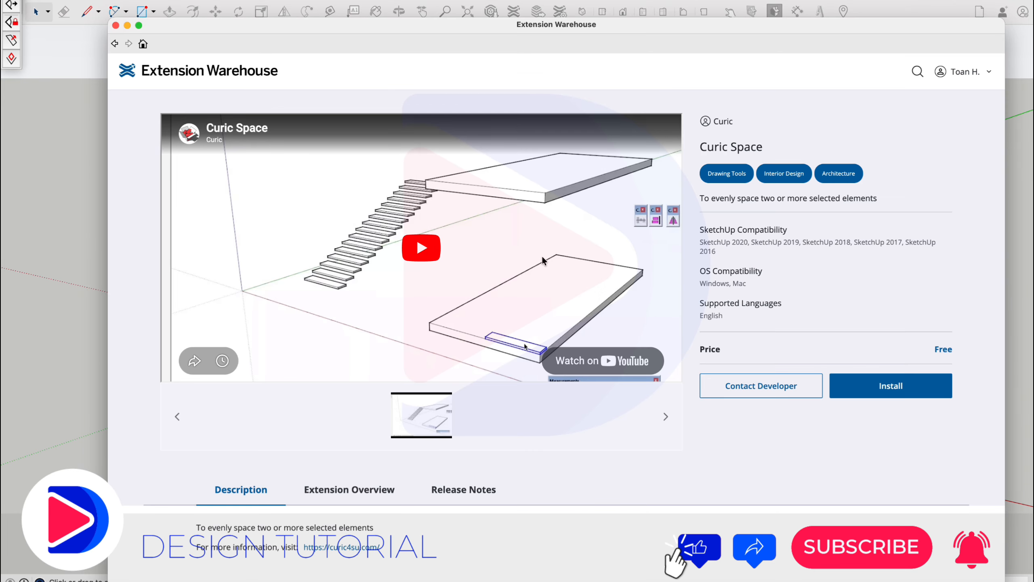
{"action": "left_click", "coordinate": [556, 230]}
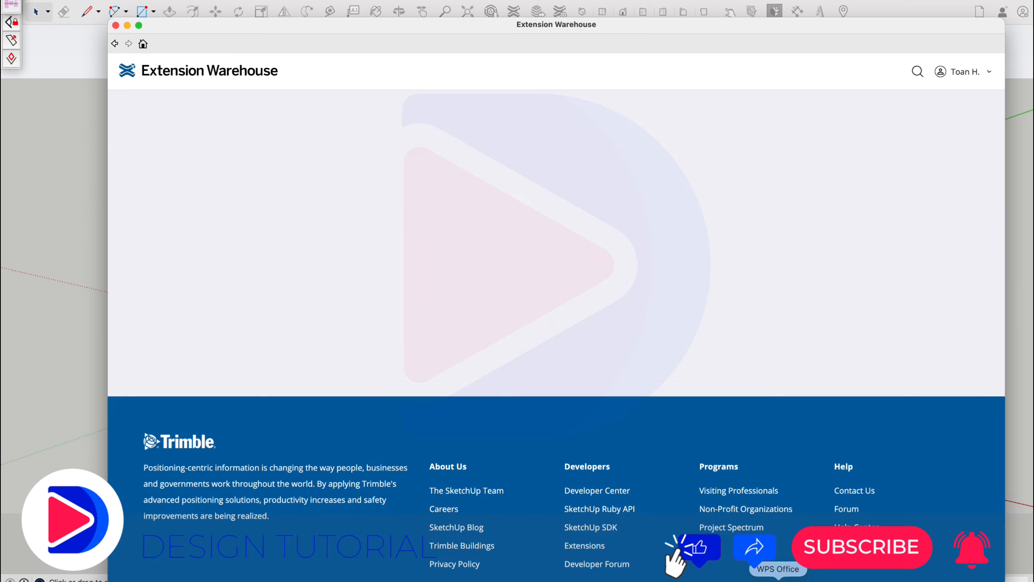
Copy Shape Bender from the WPS plugin list and search all categories of SketchUp's Extension Warehouse for it.
{"action": "left_click", "coordinate": [778, 581]}
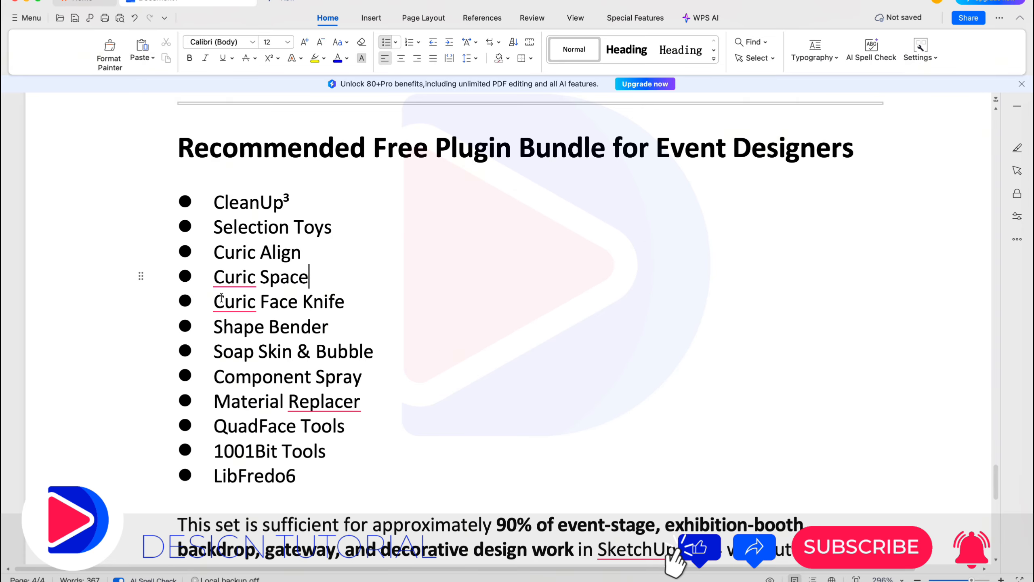
{"action": "left_click_drag", "start_coordinate": [213, 327], "coordinate": [336, 337]}
{"action": "key", "text": "super+c"}
{"action": "key", "text": "super+Tab"}
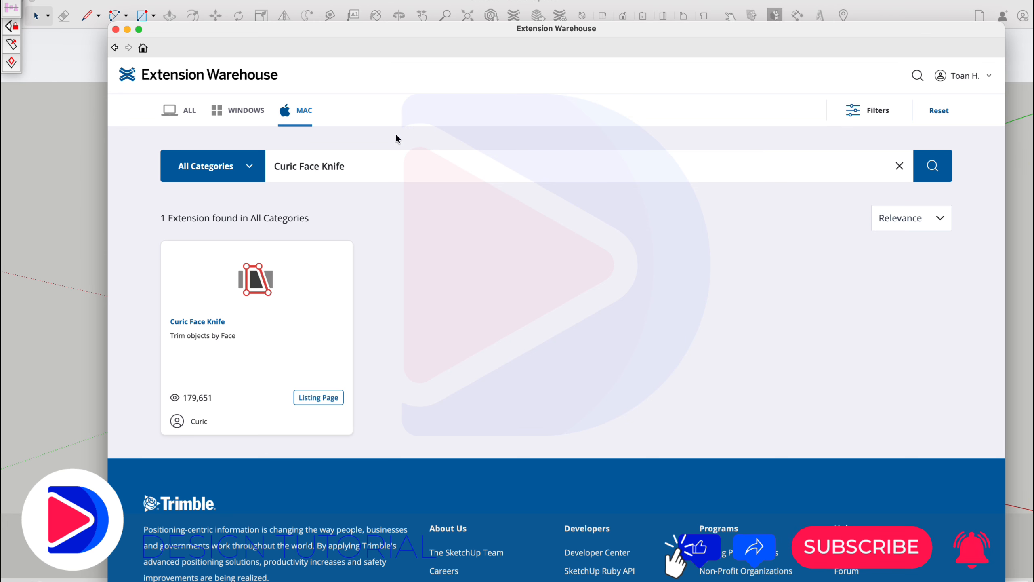
{"action": "triple_click", "coordinate": [276, 157]}
{"action": "key", "text": "super+v"}
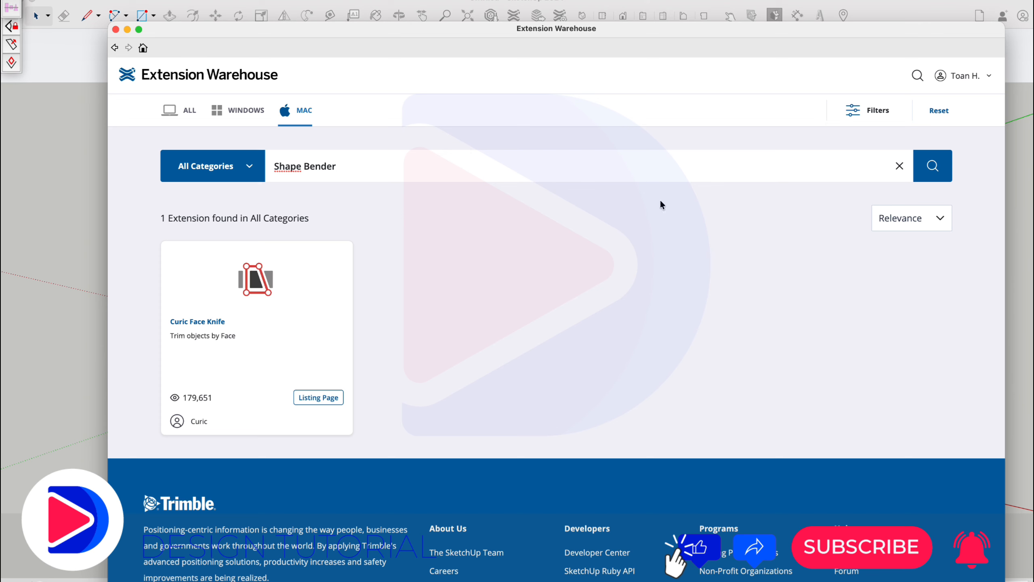
{"action": "left_click", "coordinate": [918, 168]}
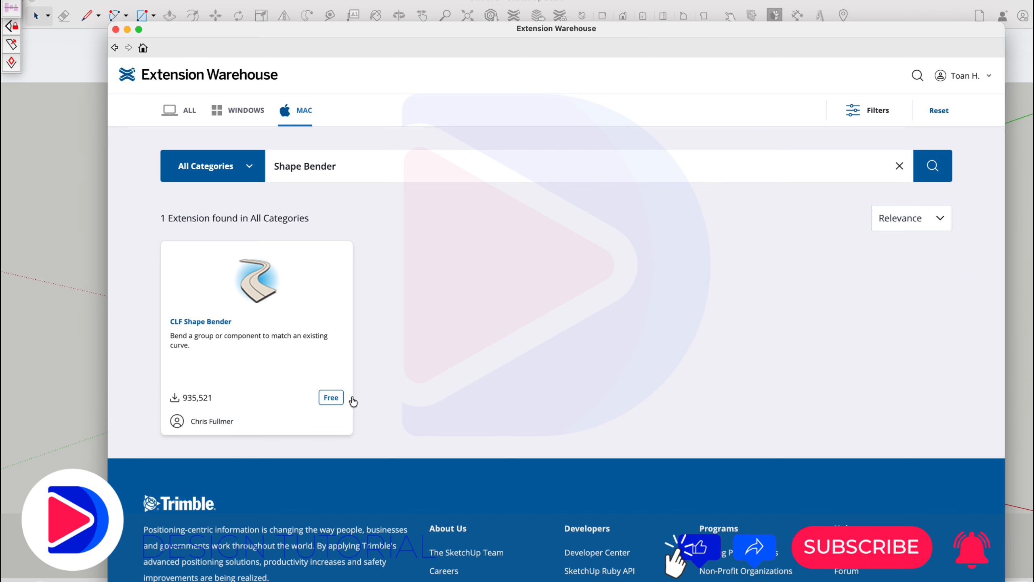
Install the free CLF Shape Bender extension, accepting the compatibility and file system access prompts.
{"action": "left_click", "coordinate": [331, 404]}
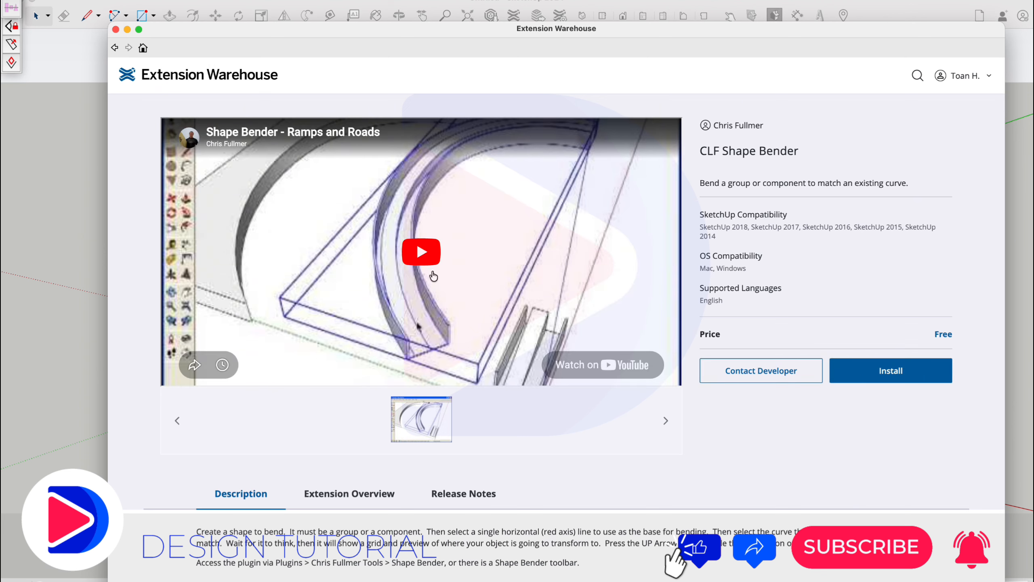
{"action": "left_click", "coordinate": [897, 370]}
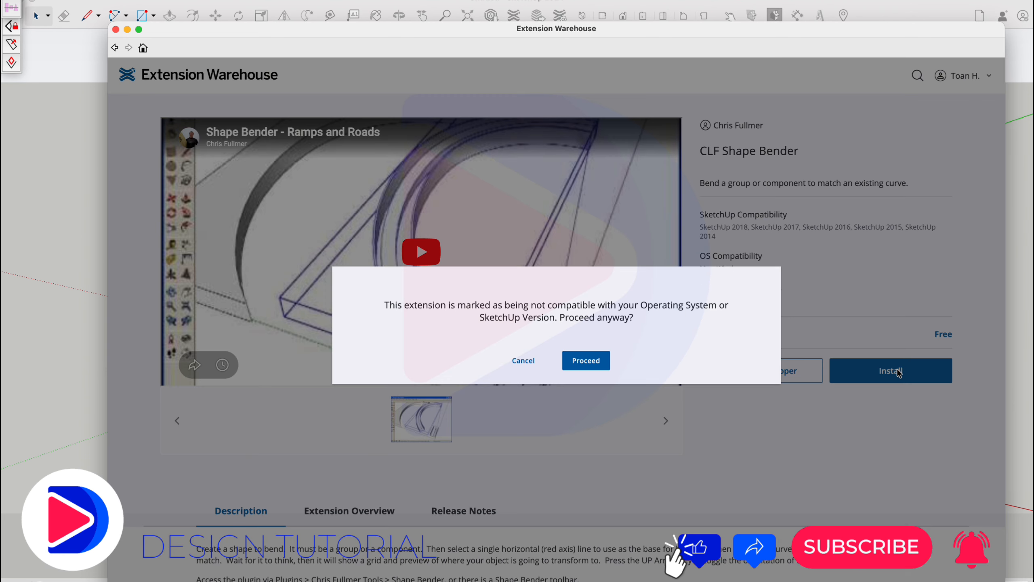
{"action": "left_click", "coordinate": [591, 360]}
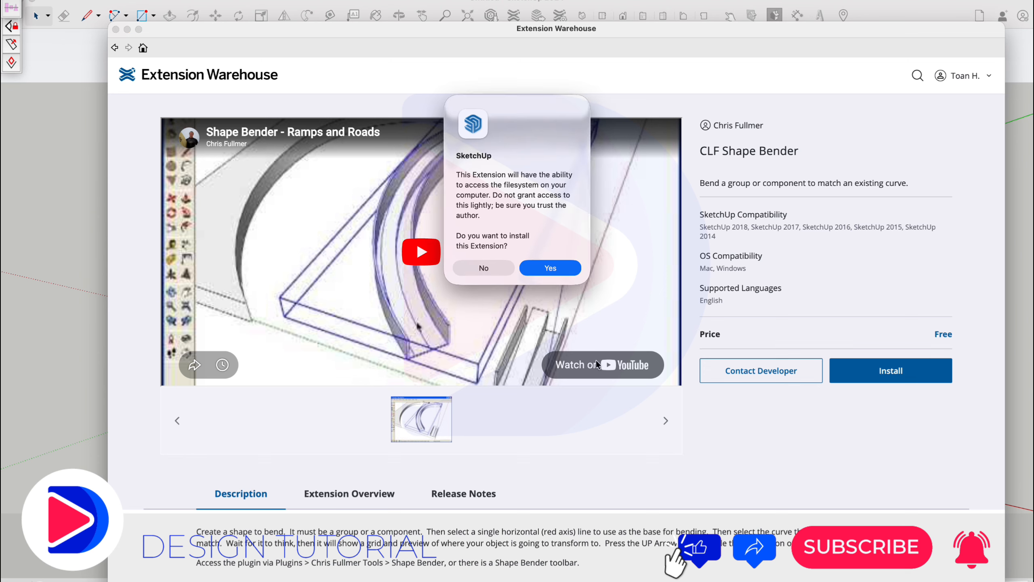
{"action": "left_click", "coordinate": [552, 270]}
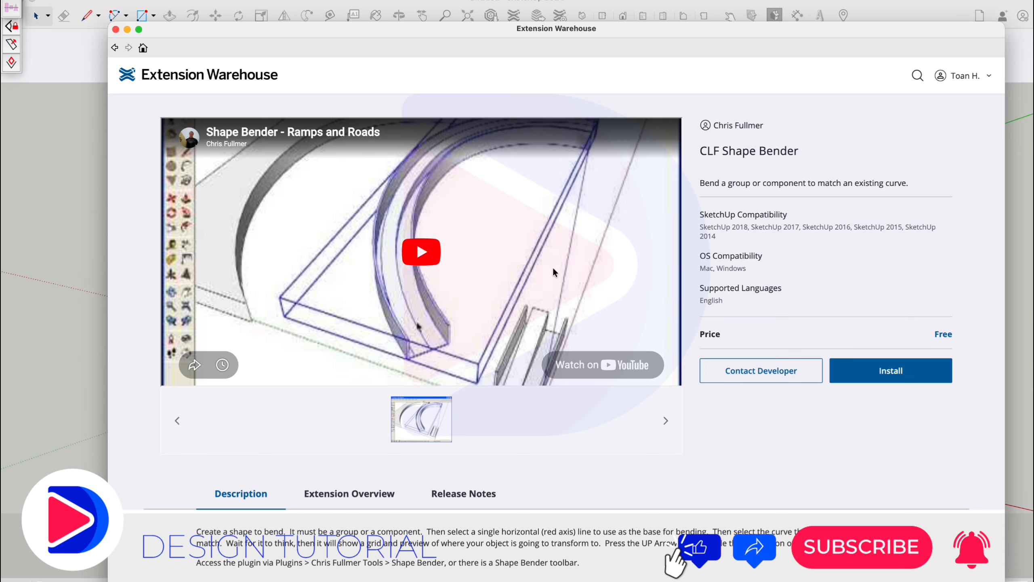
{"action": "left_click", "coordinate": [518, 230]}
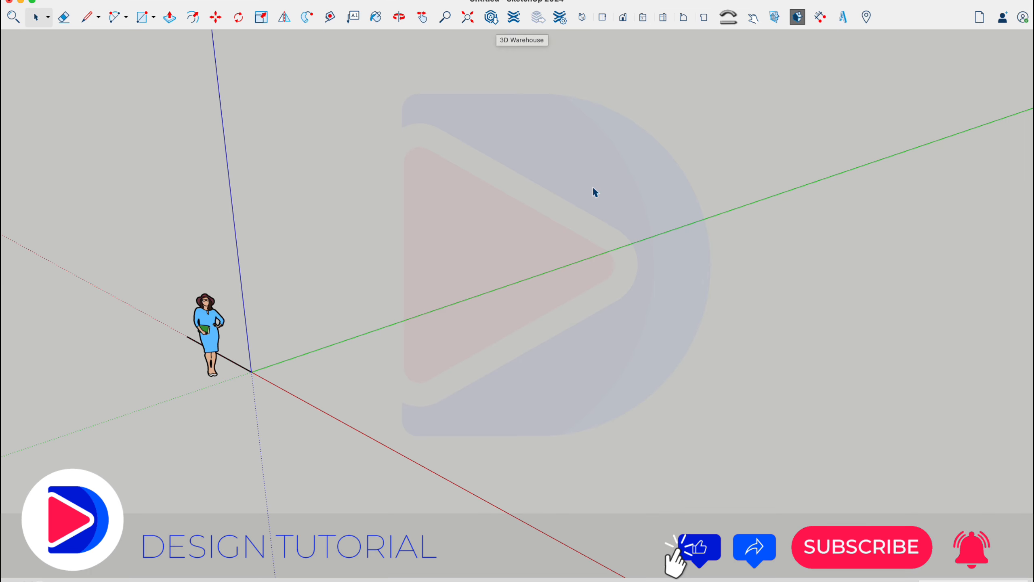
Reopen the Extension Warehouse and search all categories for Soap Skin & Bubble, removing the stray character before the name.
{"action": "left_click", "coordinate": [514, 16]}
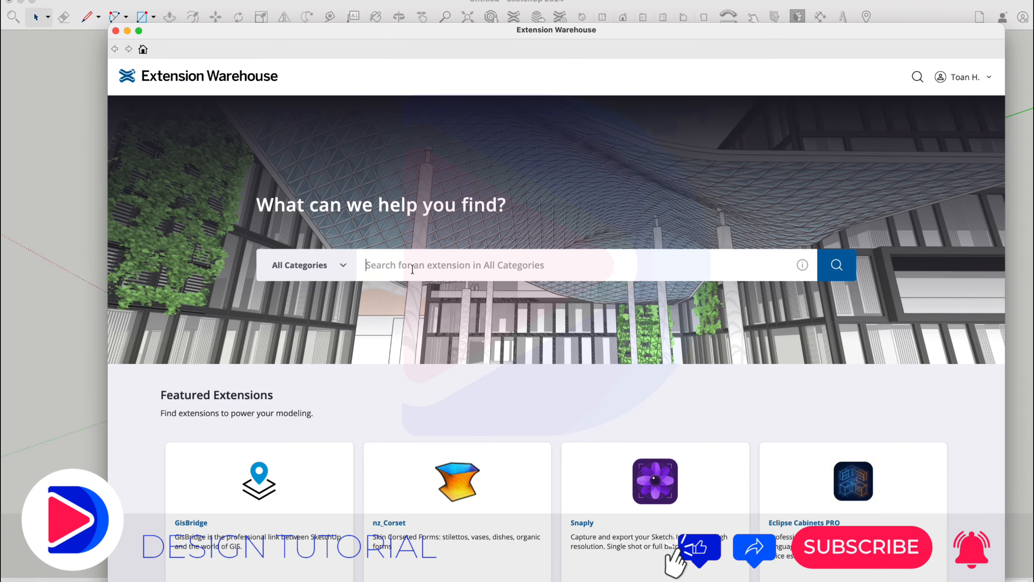
{"action": "left_click", "coordinate": [412, 269]}
{"action": "type", "text": "Soap Skin & Bubble"}
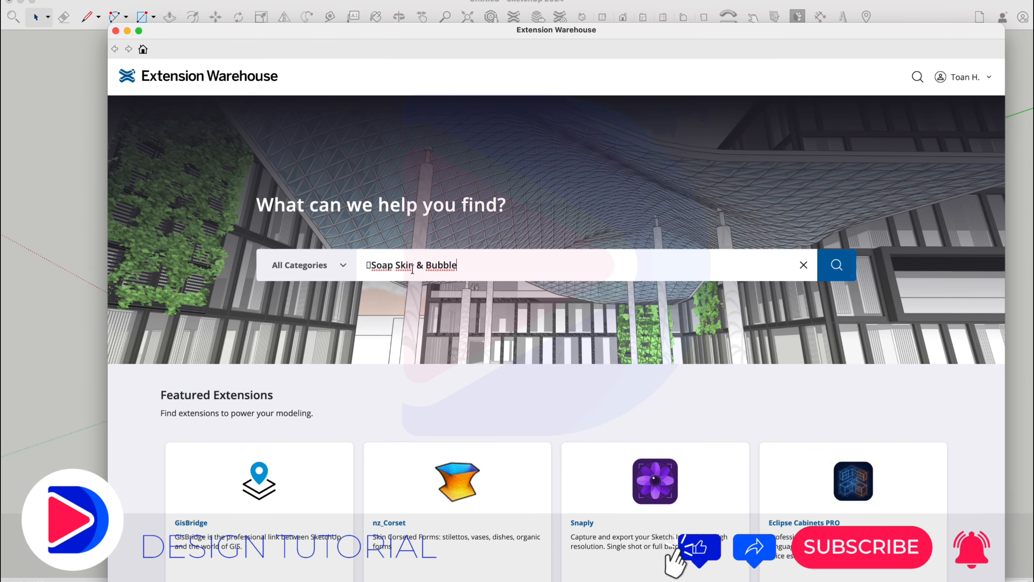
{"action": "left_click", "coordinate": [836, 265]}
{"action": "left_click", "coordinate": [280, 167]}
{"action": "key", "text": "BackSpace"}
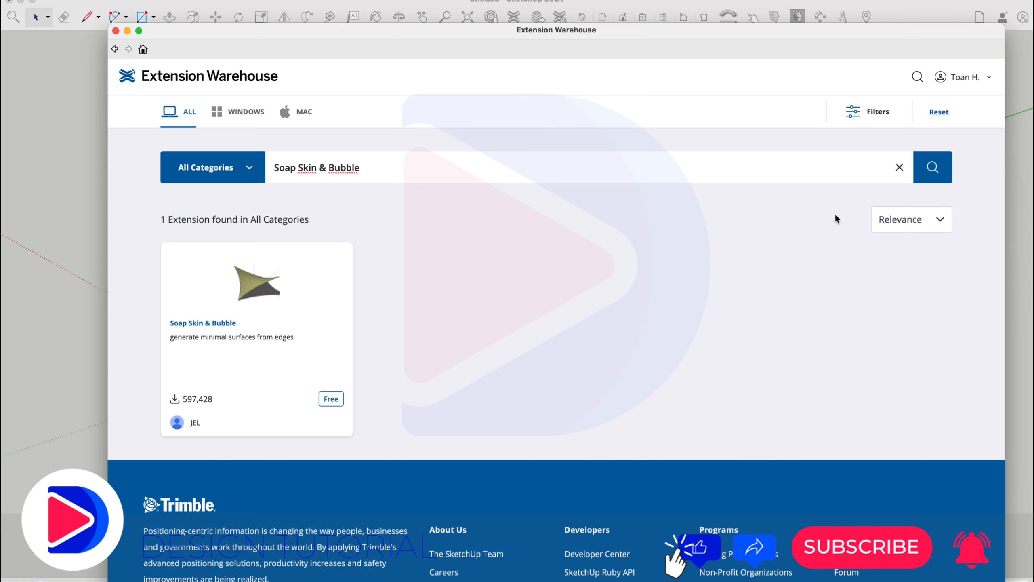
{"action": "left_click", "coordinate": [933, 167]}
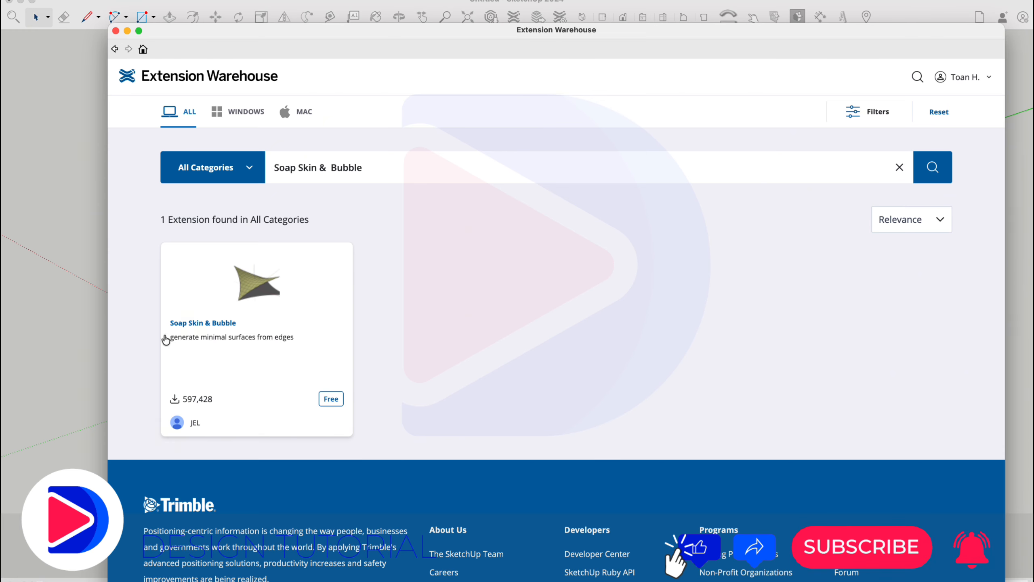
Install the free Soap Skin & Bubble extension, granting it file system access.
{"action": "left_click", "coordinate": [175, 323]}
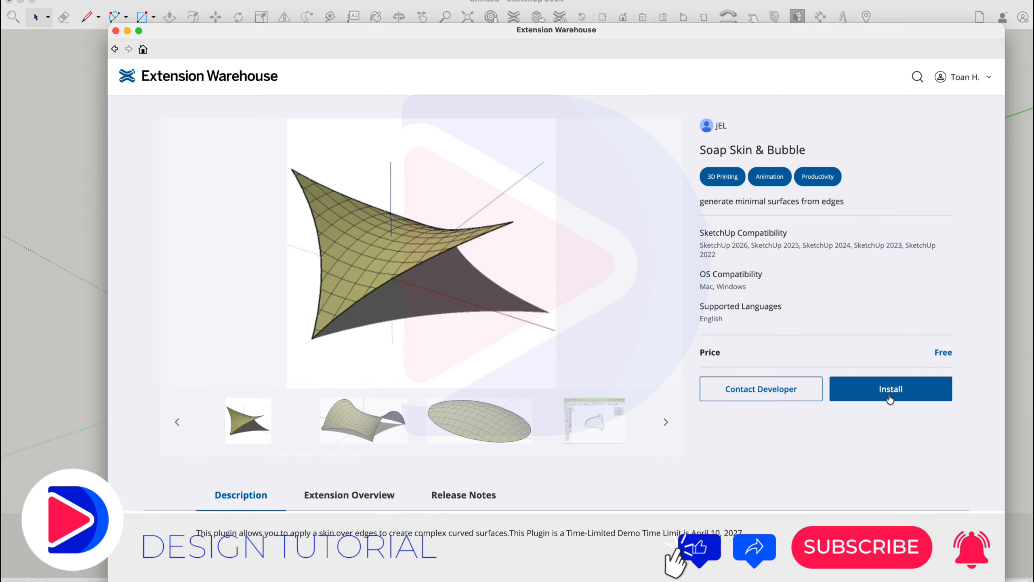
{"action": "left_click", "coordinate": [892, 393]}
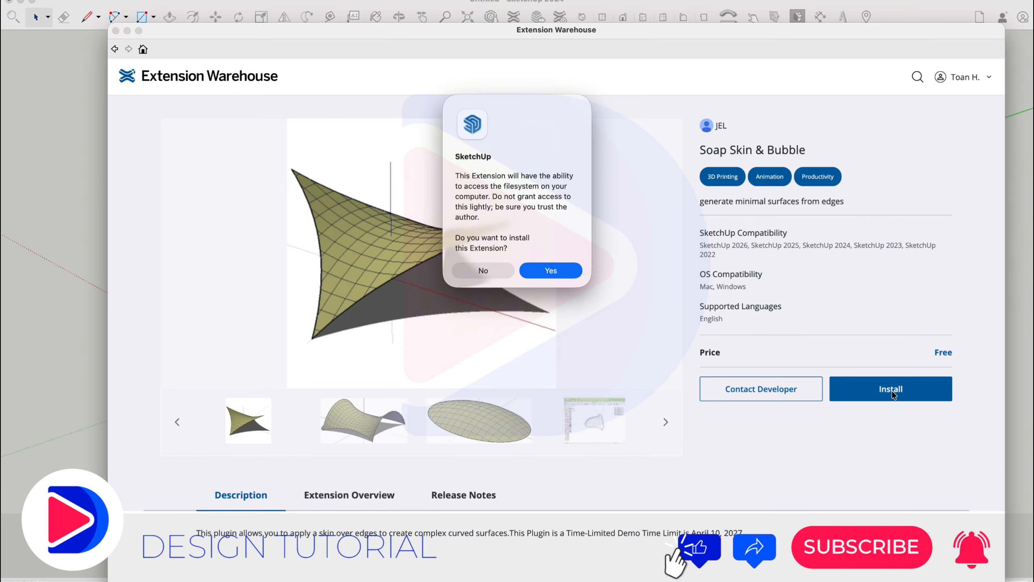
{"action": "left_click", "coordinate": [553, 270]}
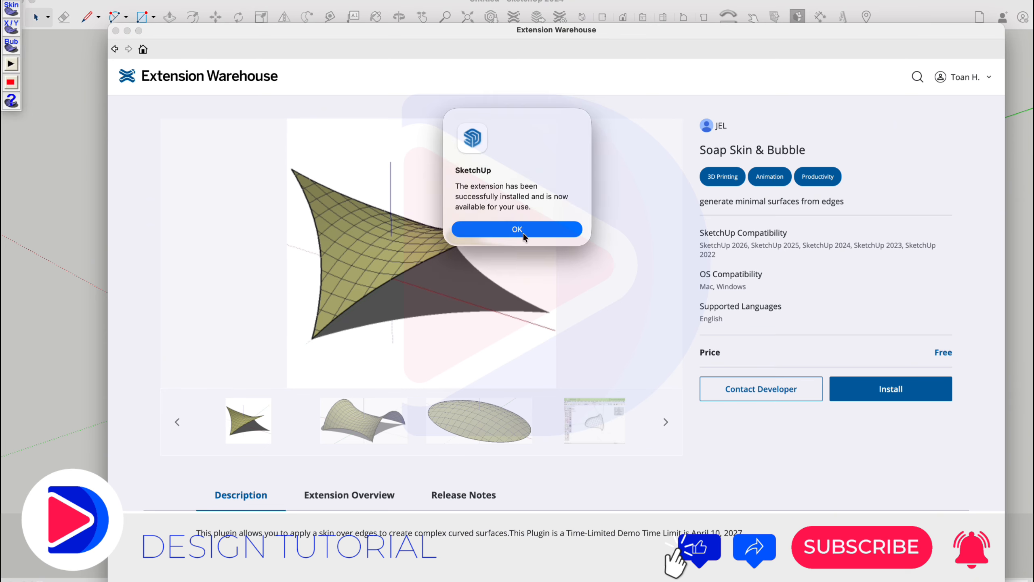
{"action": "left_click", "coordinate": [524, 236]}
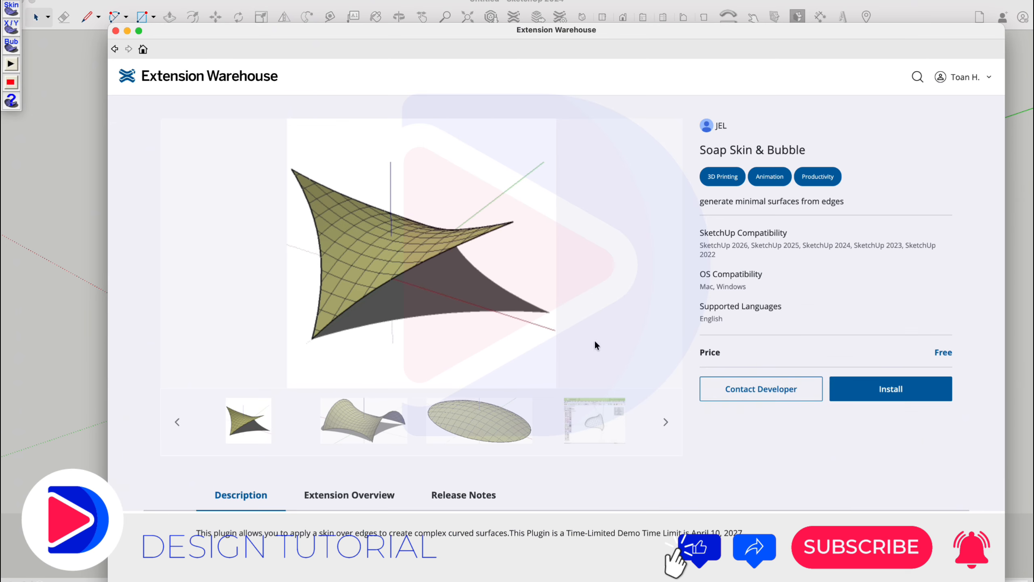
Look through the preview images and tutorial video thumbnail on the Soap Skin & Bubble page.
{"action": "left_click", "coordinate": [488, 436]}
{"action": "left_click", "coordinate": [666, 422]}
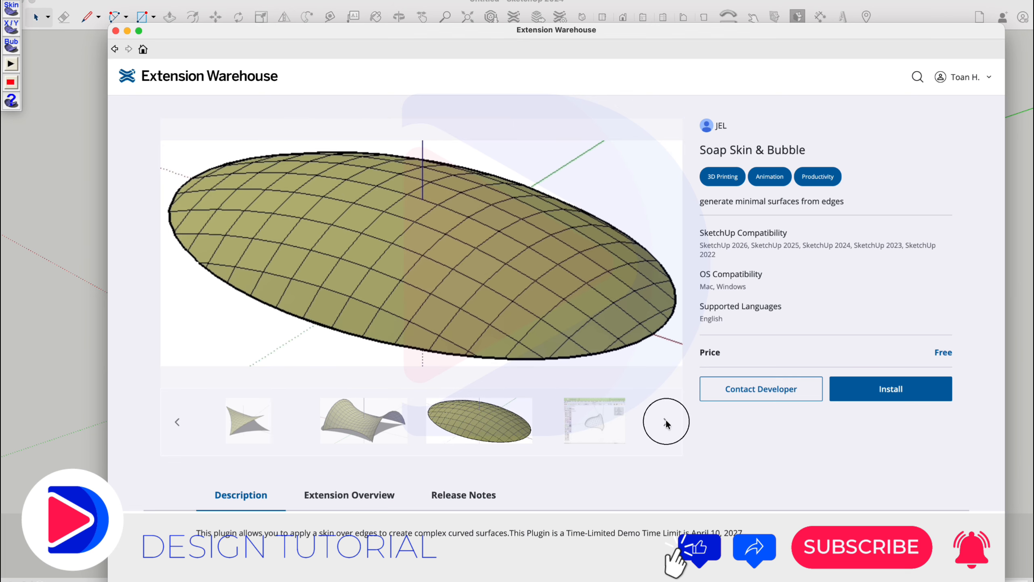
{"action": "left_click", "coordinate": [594, 424]}
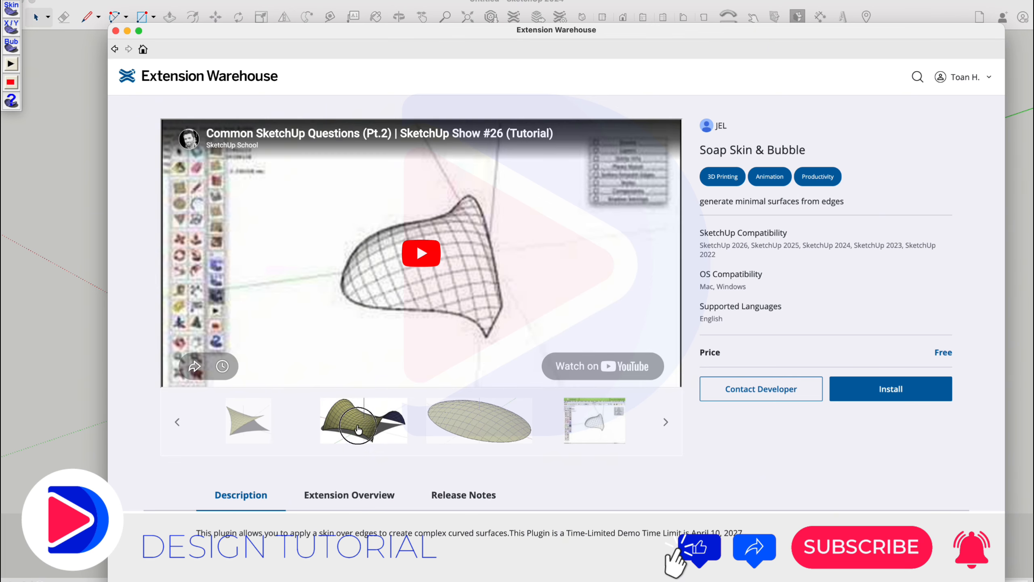
{"action": "left_click", "coordinate": [364, 421]}
{"action": "left_click", "coordinate": [242, 422]}
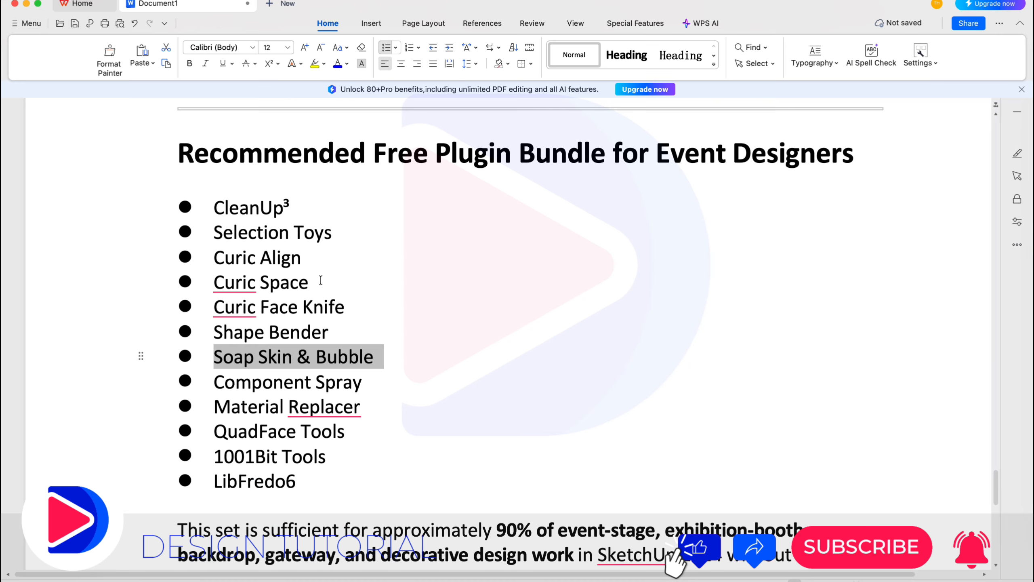
Copy Component Spray from the WPS plugin list and search all categories of SketchUp's Extension Warehouse for it.
{"action": "left_click_drag", "start_coordinate": [215, 382], "coordinate": [358, 387]}
{"action": "key", "text": "super+c"}
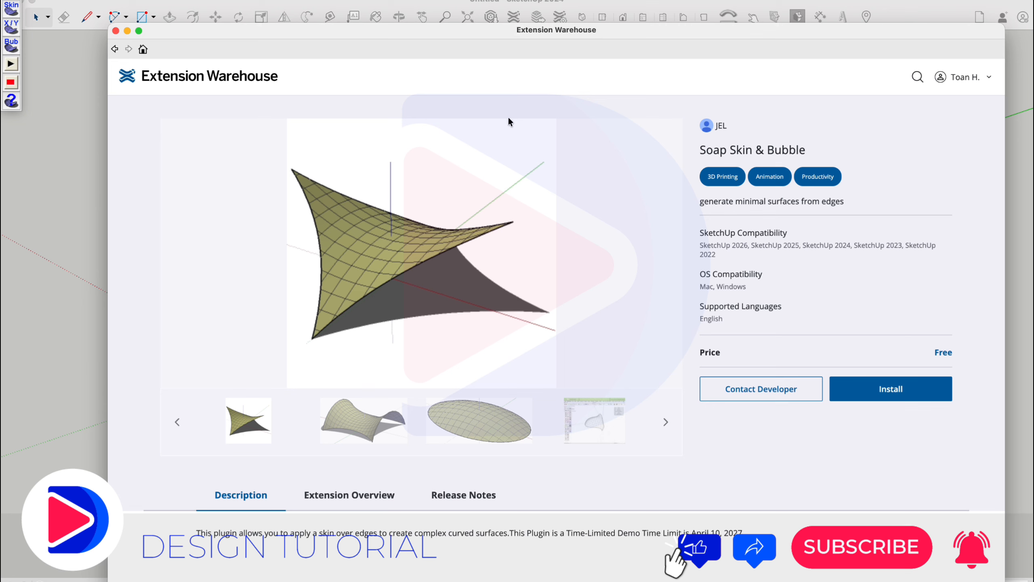
{"action": "left_click", "coordinate": [115, 50]}
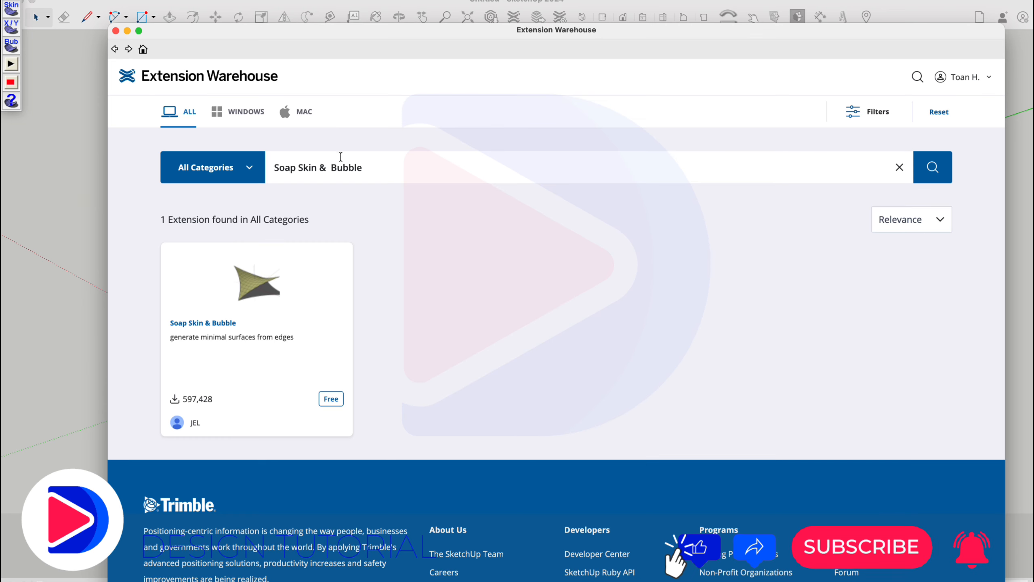
{"action": "left_click_drag", "start_coordinate": [377, 166], "coordinate": [258, 167]}
{"action": "key", "text": "super+v"}
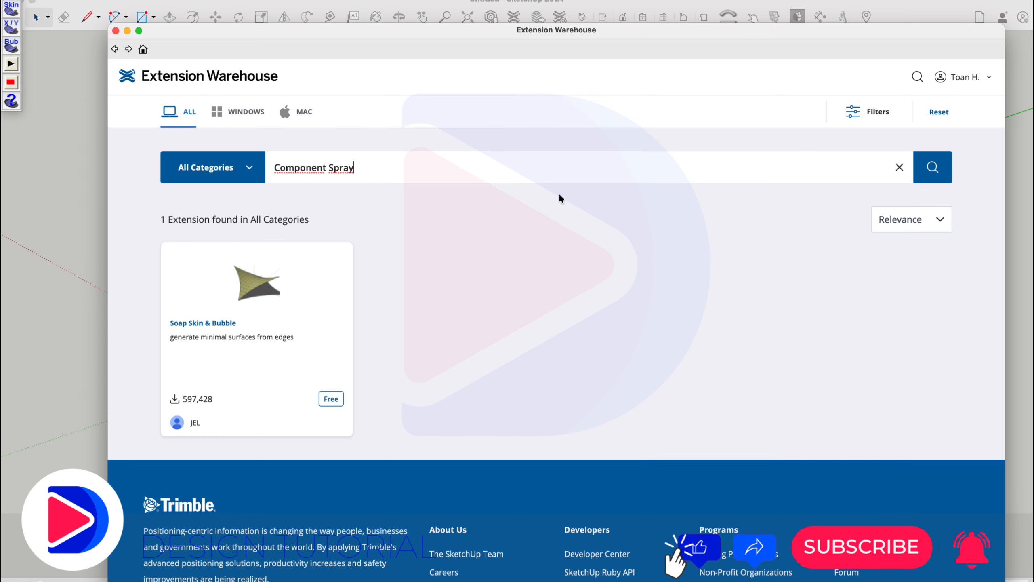
{"action": "left_click", "coordinate": [933, 170]}
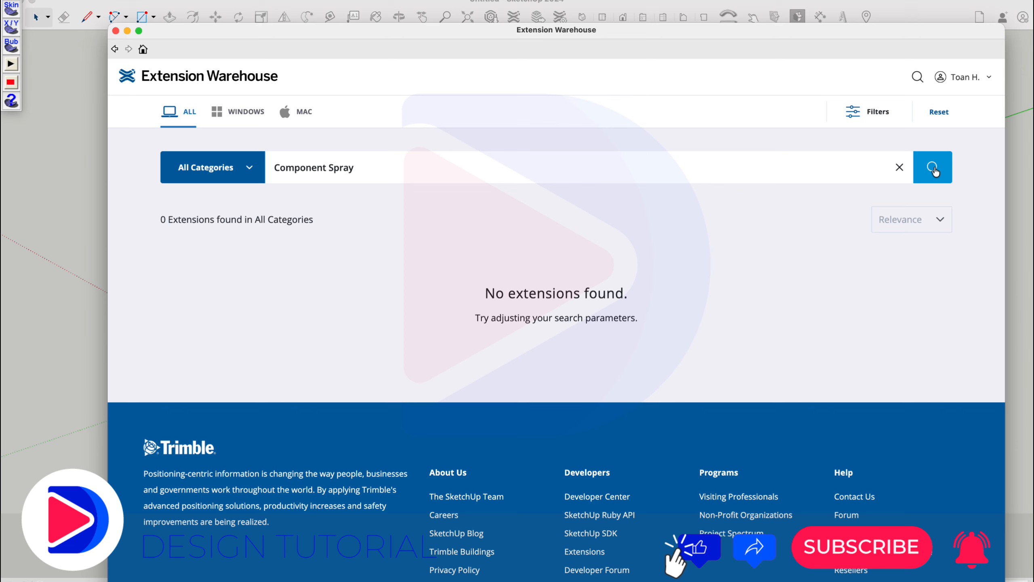
Check the Component Spray search with the results limited to Mac, and switch back to all platforms.
{"action": "left_click", "coordinate": [275, 166]}
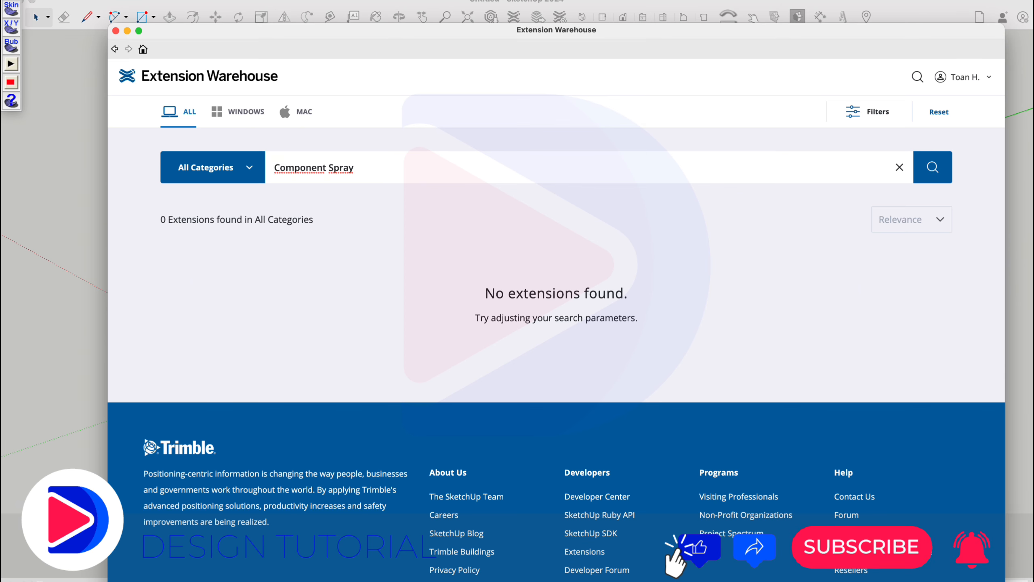
{"action": "left_click", "coordinate": [296, 111]}
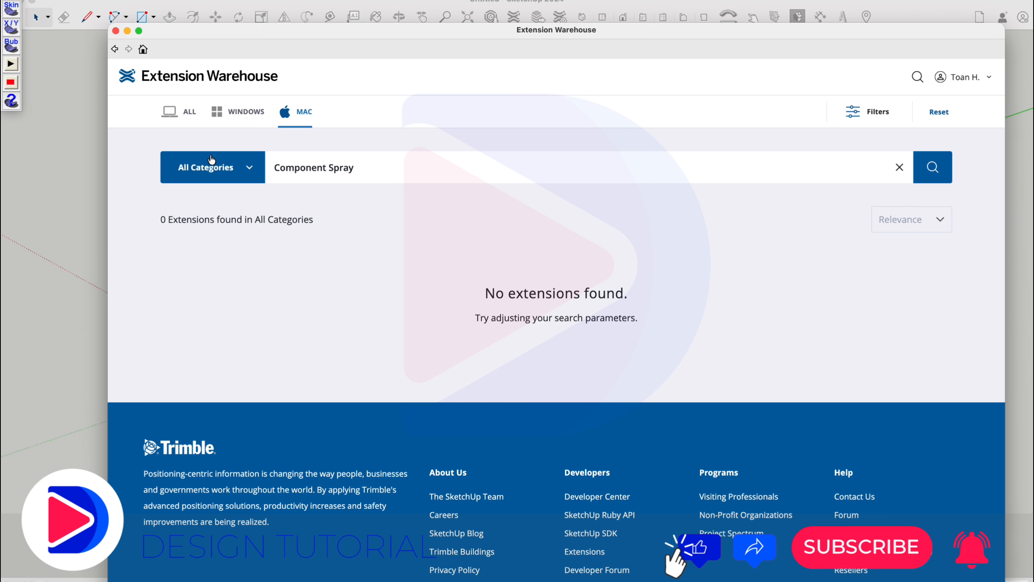
{"action": "left_click", "coordinate": [179, 116]}
{"action": "left_click", "coordinate": [280, 181]}
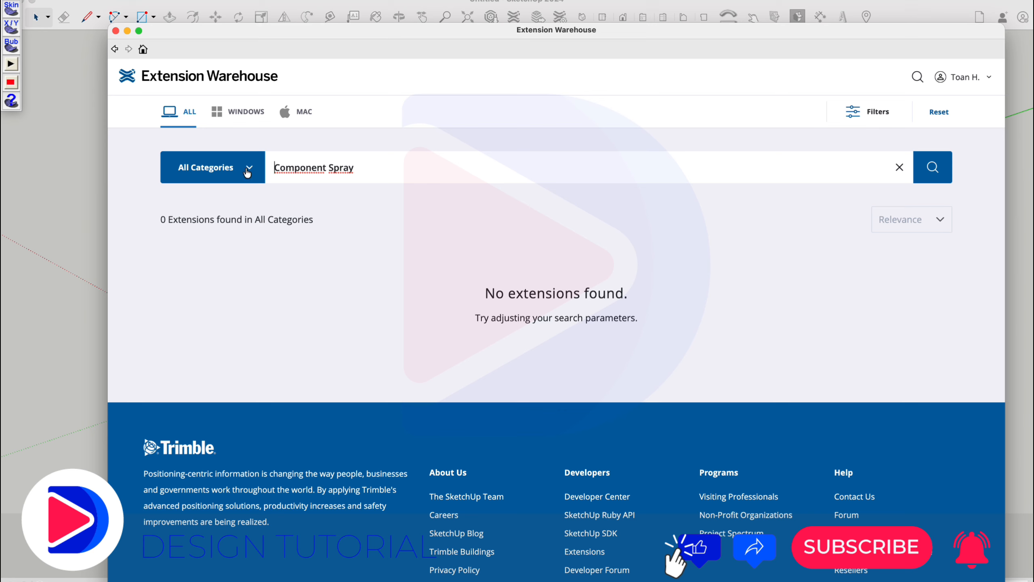
Copy Material Replacer from the WPS plugin list and search SketchUp's Extension Warehouse for it, removing the stray character before the name.
{"action": "left_click", "coordinate": [743, 580]}
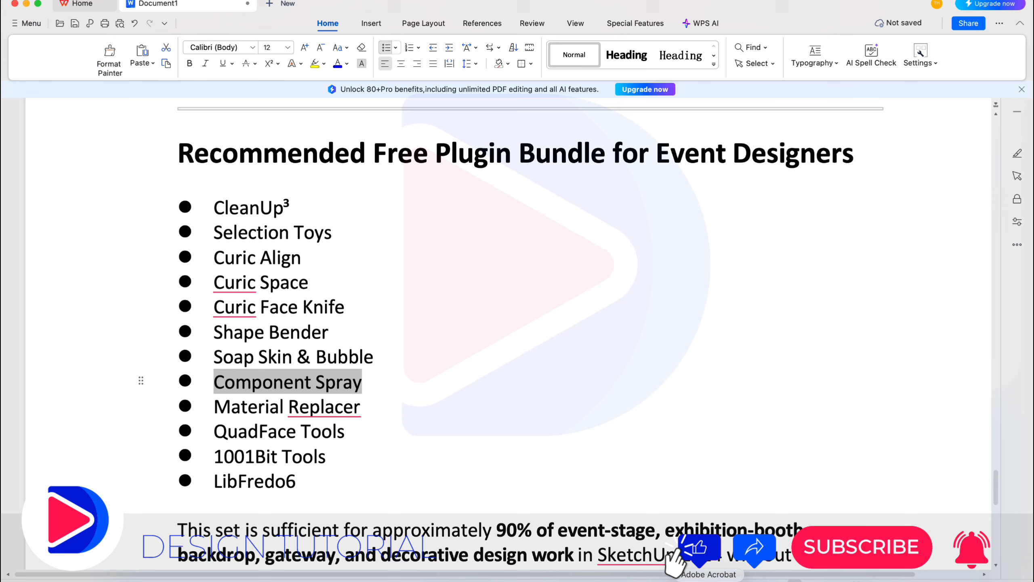
{"action": "left_click", "coordinate": [226, 406]}
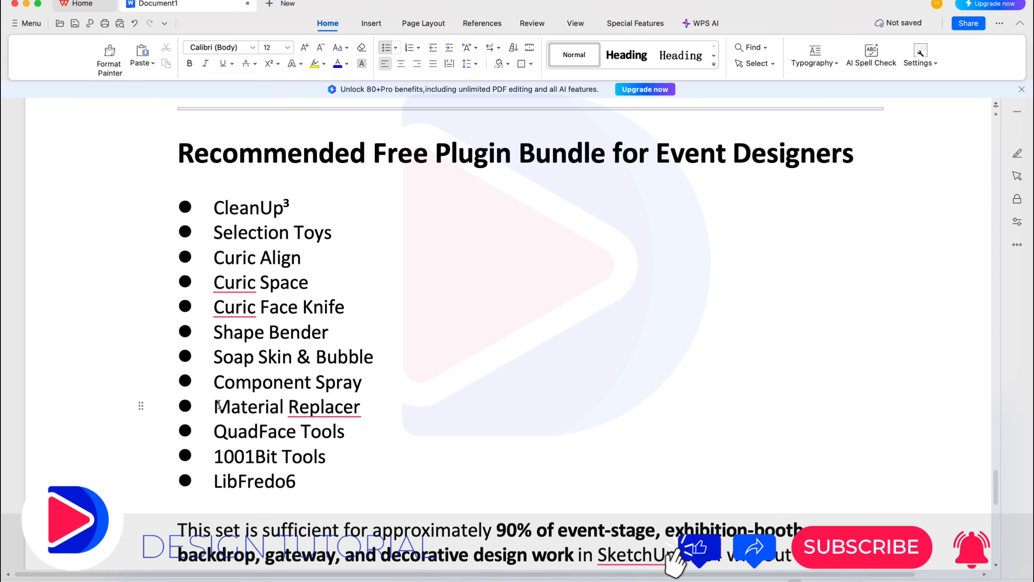
{"action": "left_click_drag", "start_coordinate": [214, 406], "coordinate": [401, 413]}
{"action": "key", "text": "super+c"}
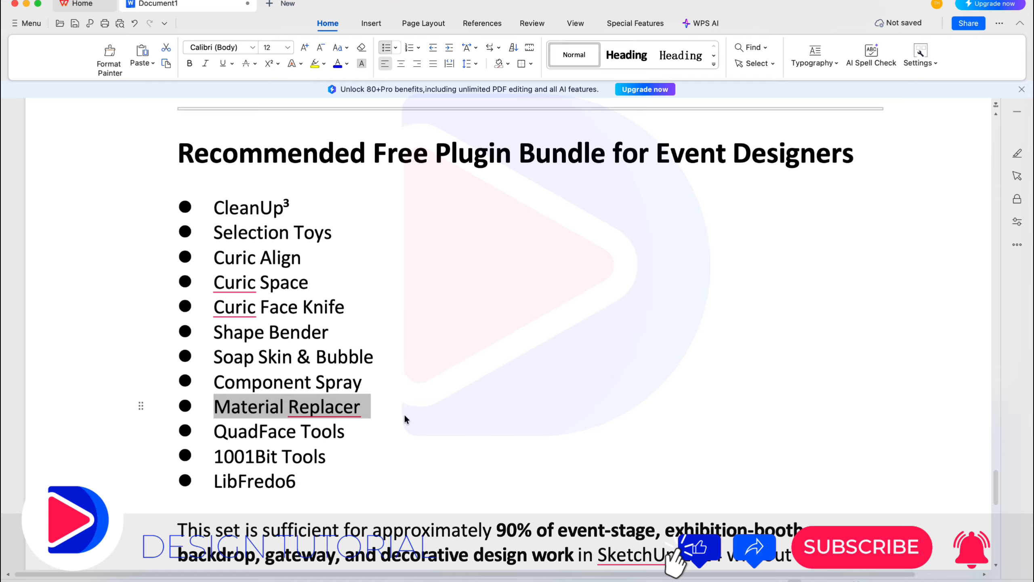
{"action": "key", "text": "super+Tab"}
{"action": "triple_click", "coordinate": [369, 159]}
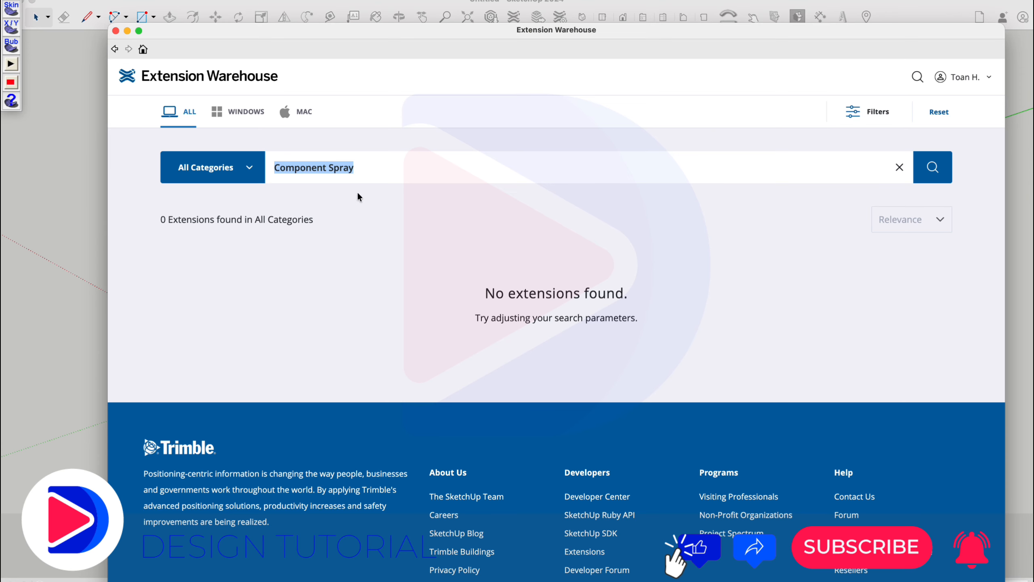
{"action": "key", "text": "super+v"}
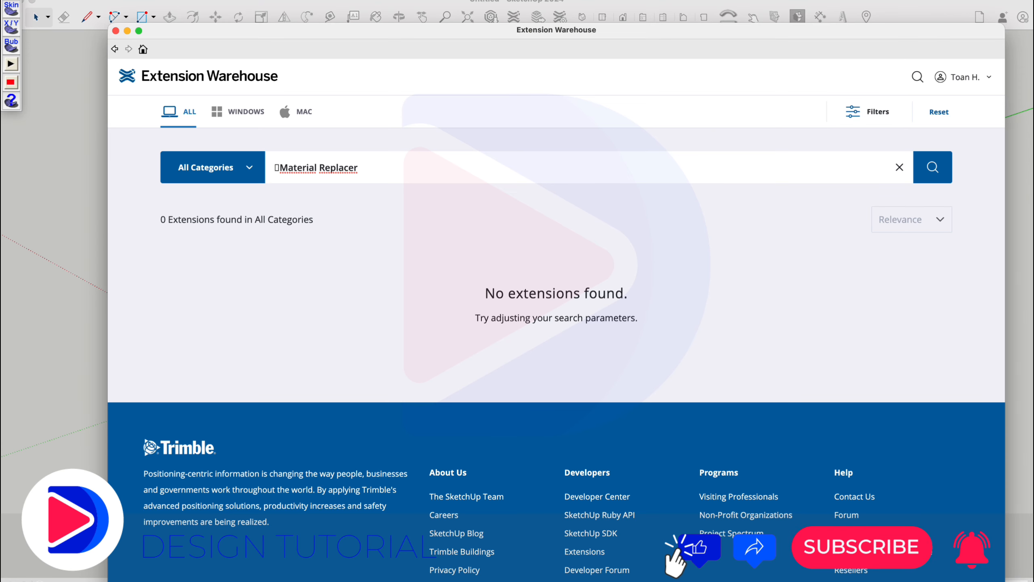
{"action": "key", "text": "BackSpace"}
{"action": "left_click", "coordinate": [933, 167]}
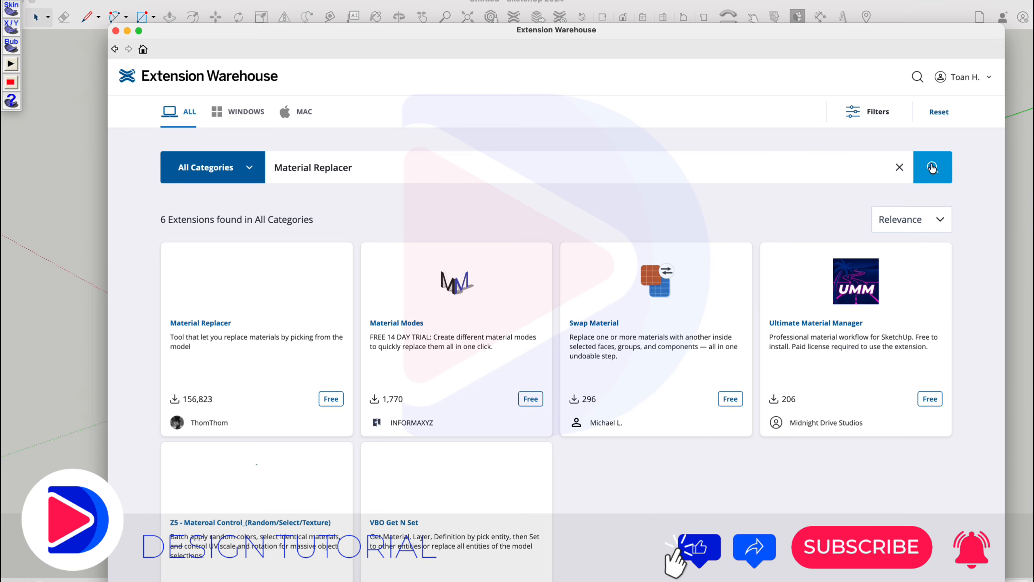
Limit the Material Replacer results to Mac extensions and open the free Material Replacer page.
{"action": "left_click", "coordinate": [294, 119]}
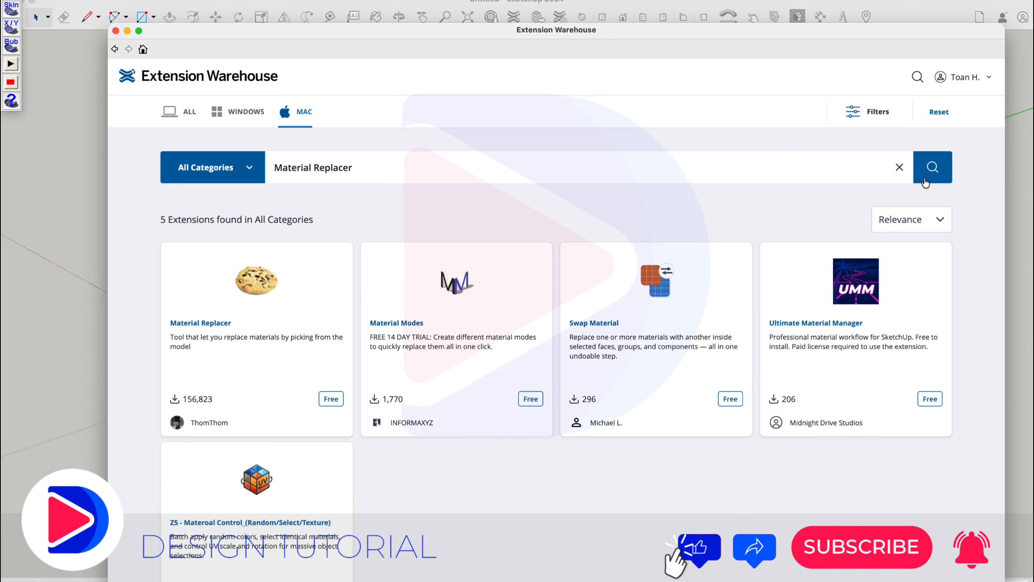
{"action": "left_click", "coordinate": [934, 169]}
{"action": "left_click", "coordinate": [333, 400]}
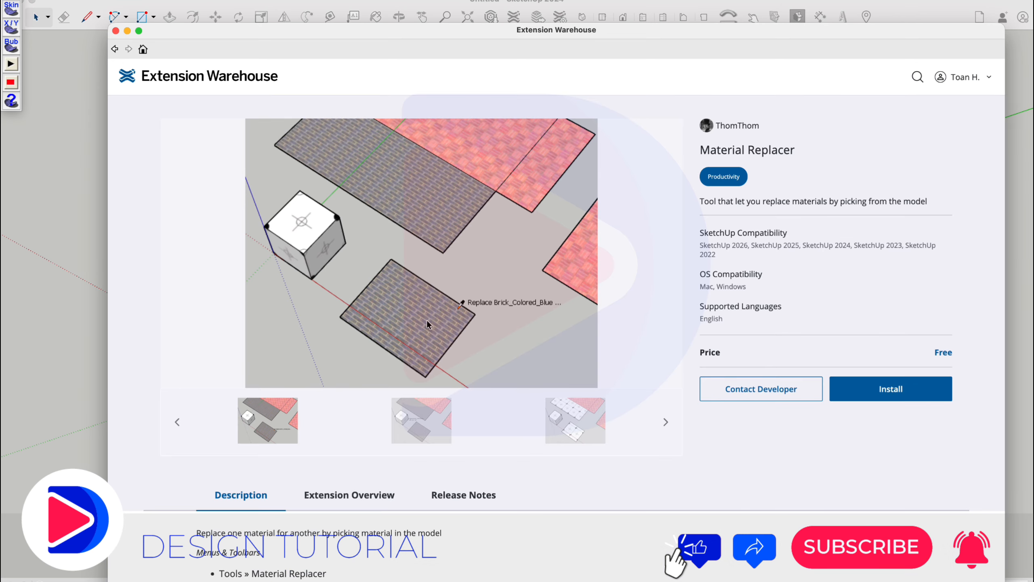
Install the Material Replacer extension, granting it file system access, and dismiss the installation message.
{"action": "left_click", "coordinate": [889, 389]}
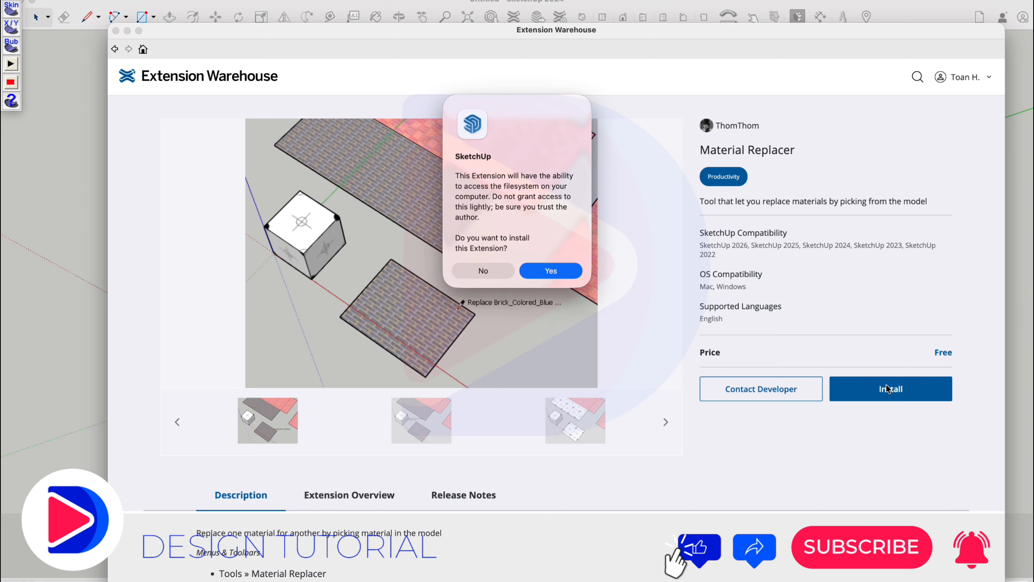
{"action": "left_click", "coordinate": [566, 277]}
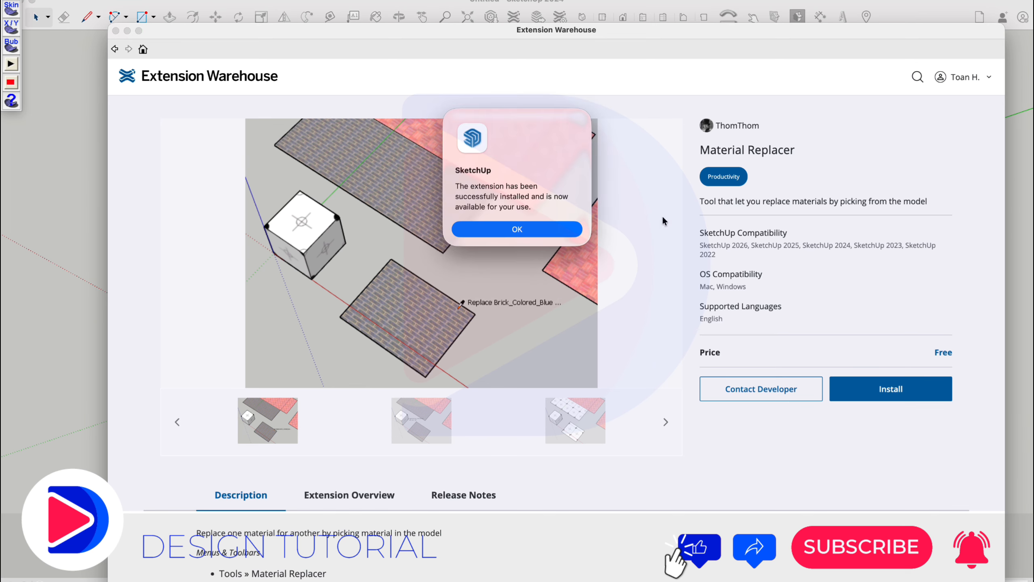
{"action": "left_click", "coordinate": [517, 229]}
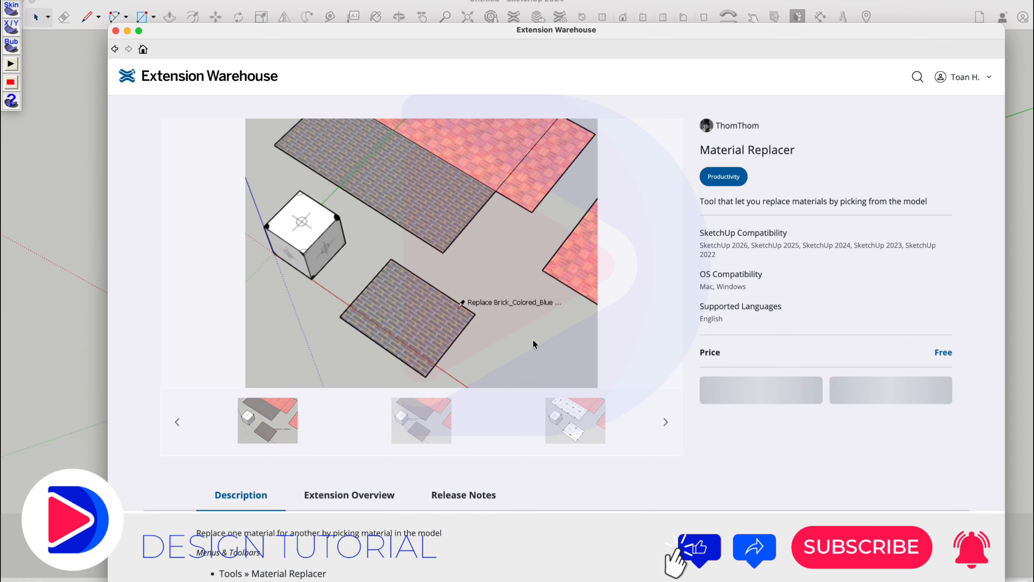
Look through the preview images on the Material Replacer page.
{"action": "left_click", "coordinate": [604, 424]}
{"action": "left_click", "coordinate": [364, 424]}
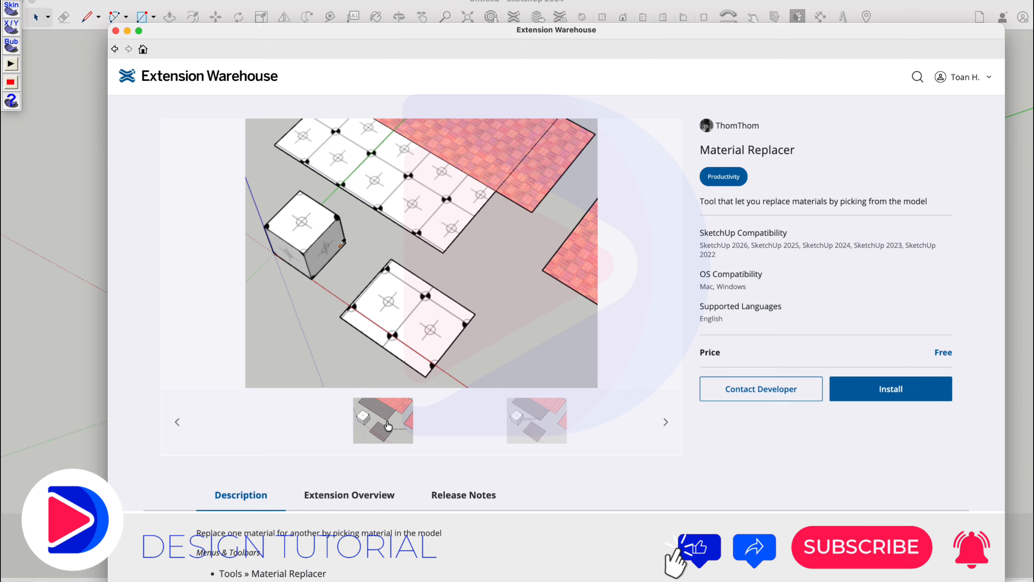